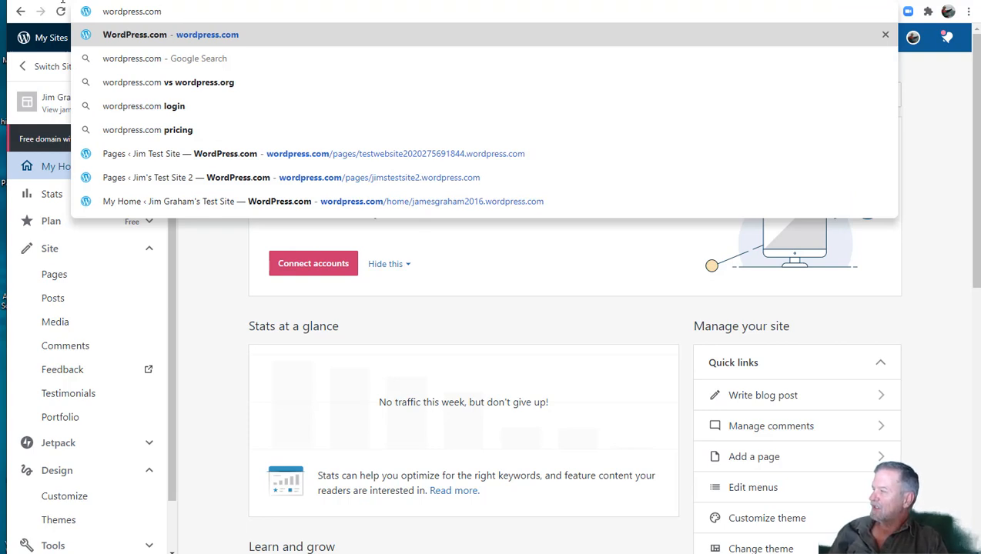
Step: Go to wordpress.com and start adding a new site to the account
key("Return")
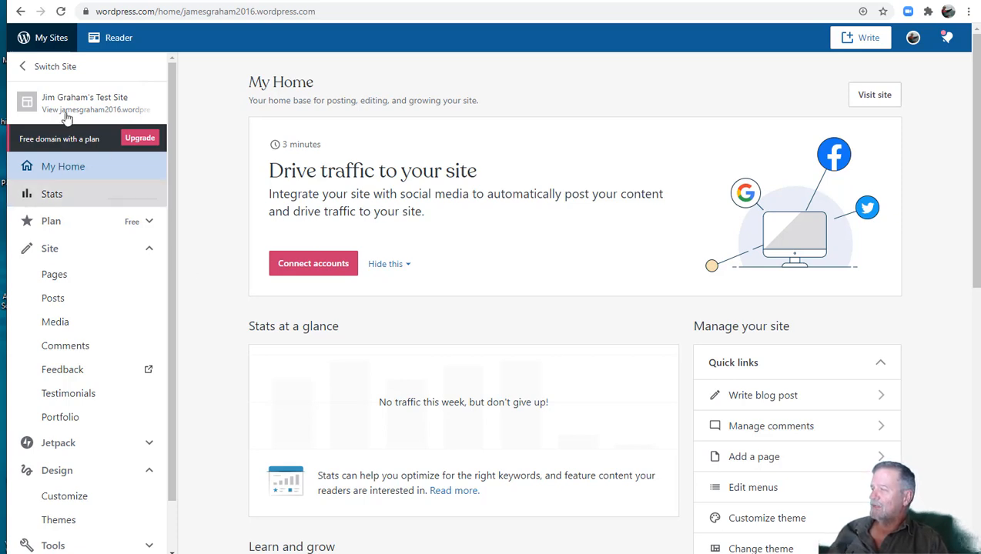
left_click(43, 68)
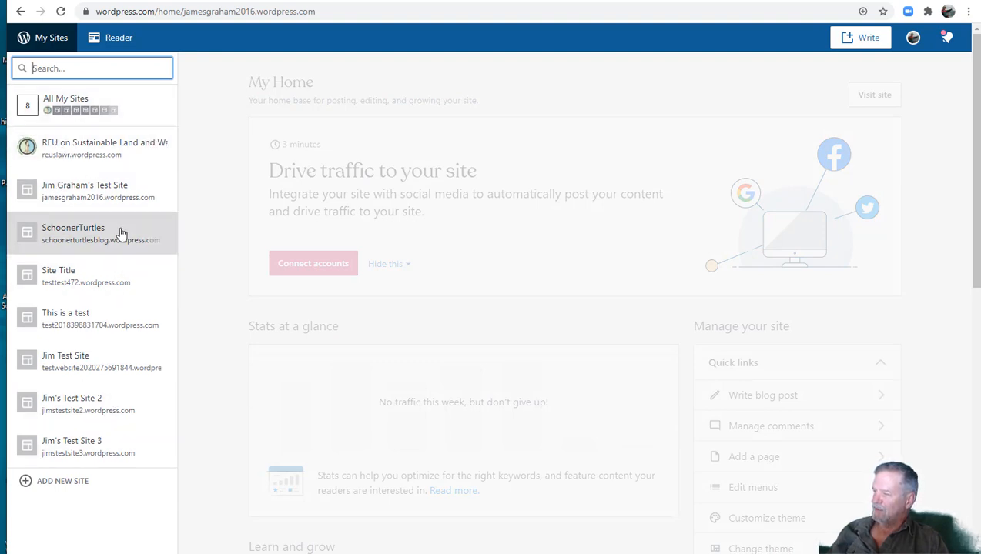
left_click(71, 484)
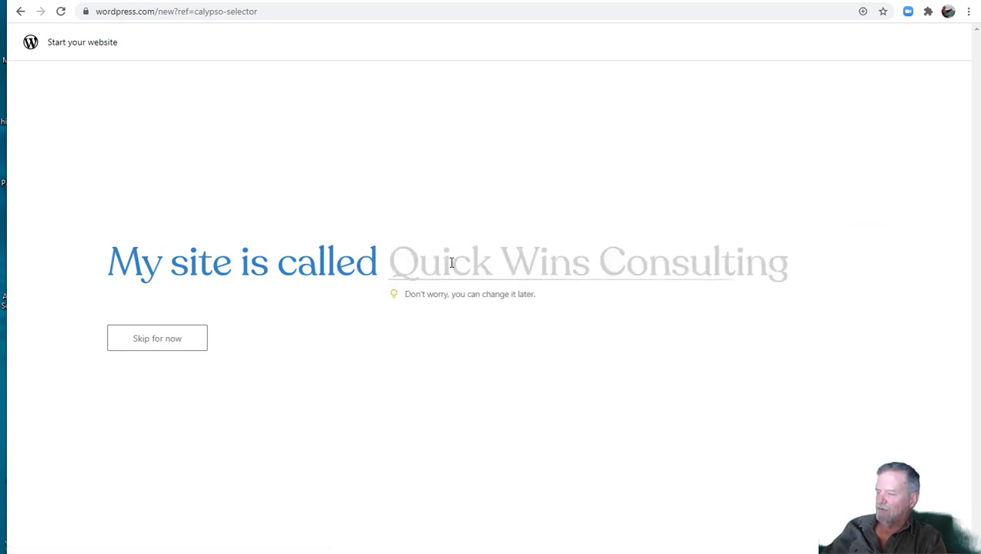
Step: Name the new site with the owner's first name in possessive form followed by "test 4" and continue to the domain choice
type("Name")
key("BackSpace")
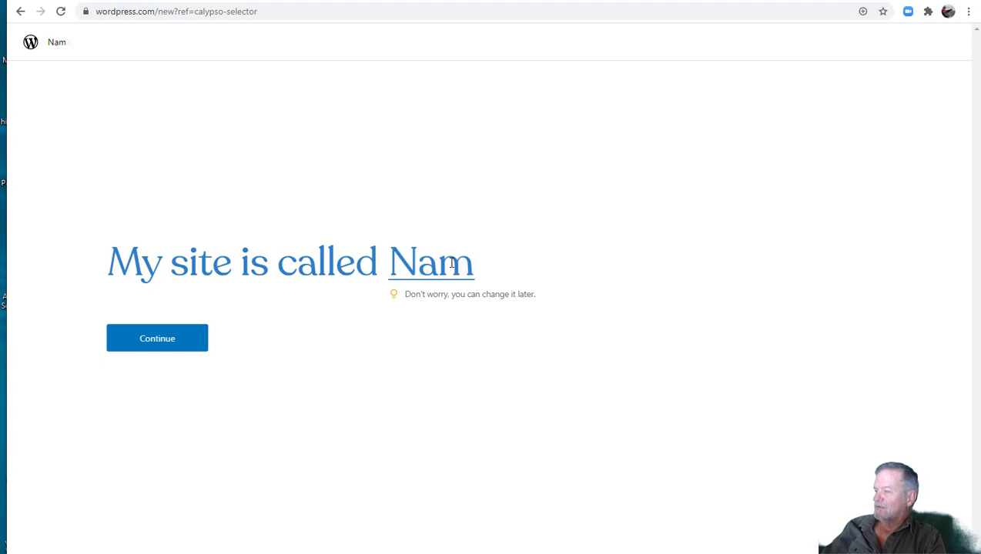
key("BackSpace")
key("BackSpace")
key("BackSpace")
type("Jim's test")
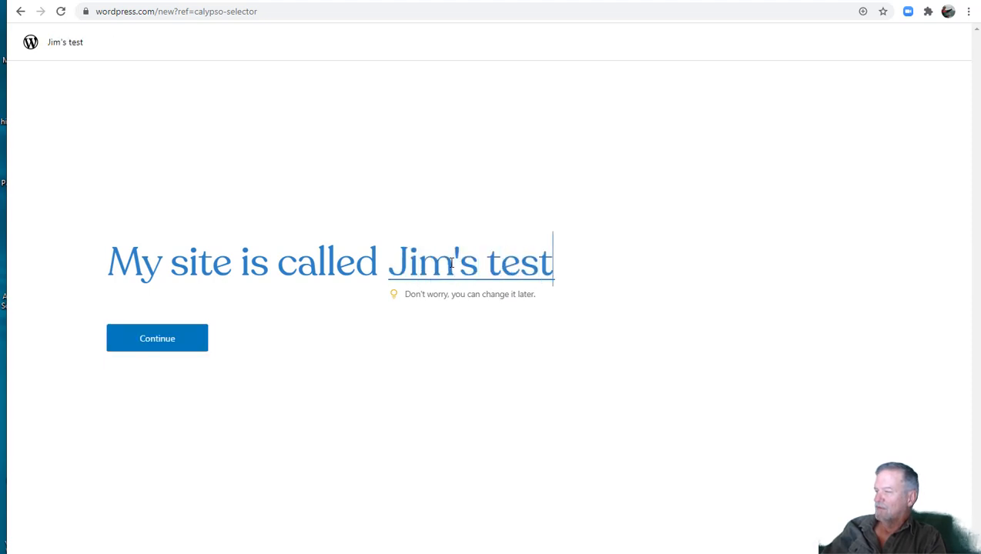
type(" 4")
left_click(175, 350)
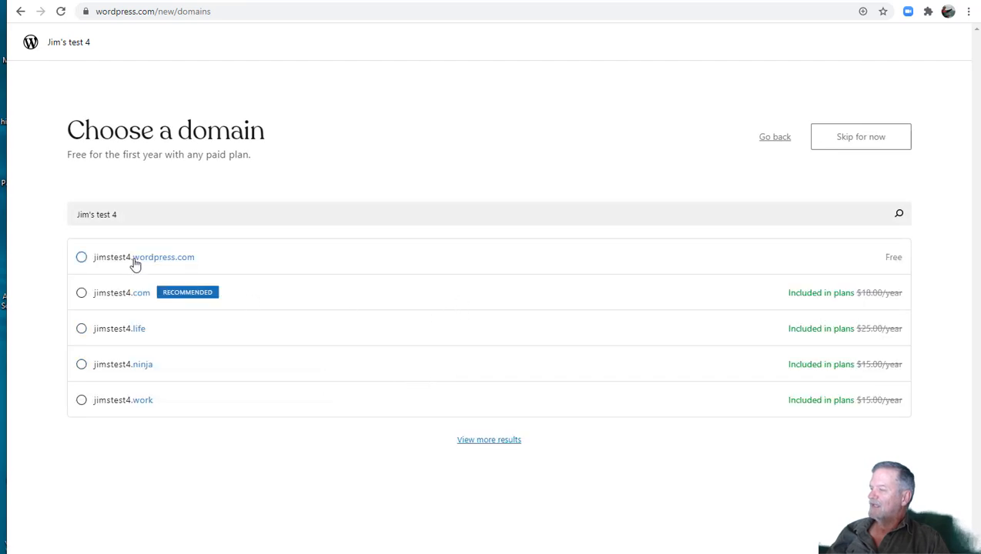
Step: Choose the free wordpress.com subdomain and the Edison design, keeping the Chivo / Open Sans font pairing
left_click(134, 262)
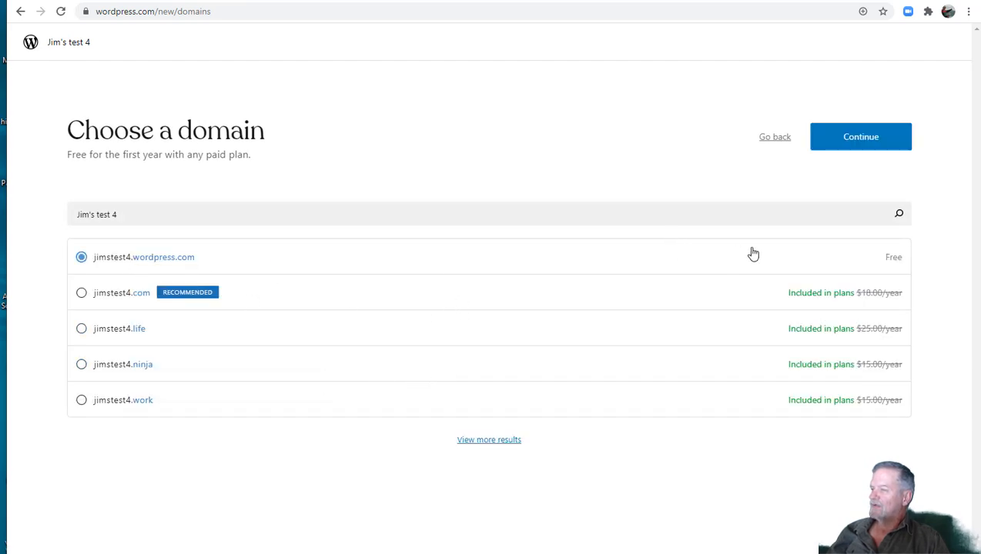
left_click(861, 143)
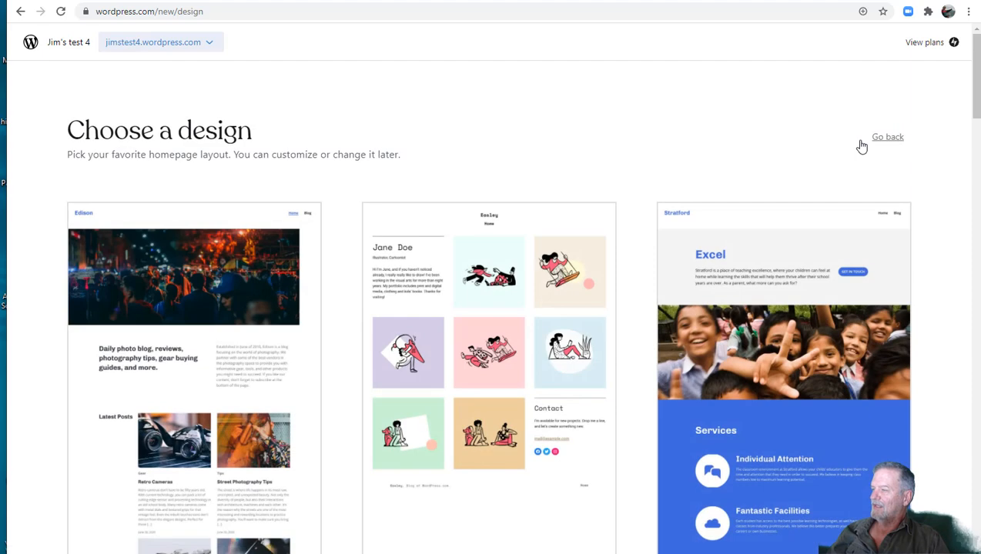
left_click(222, 396)
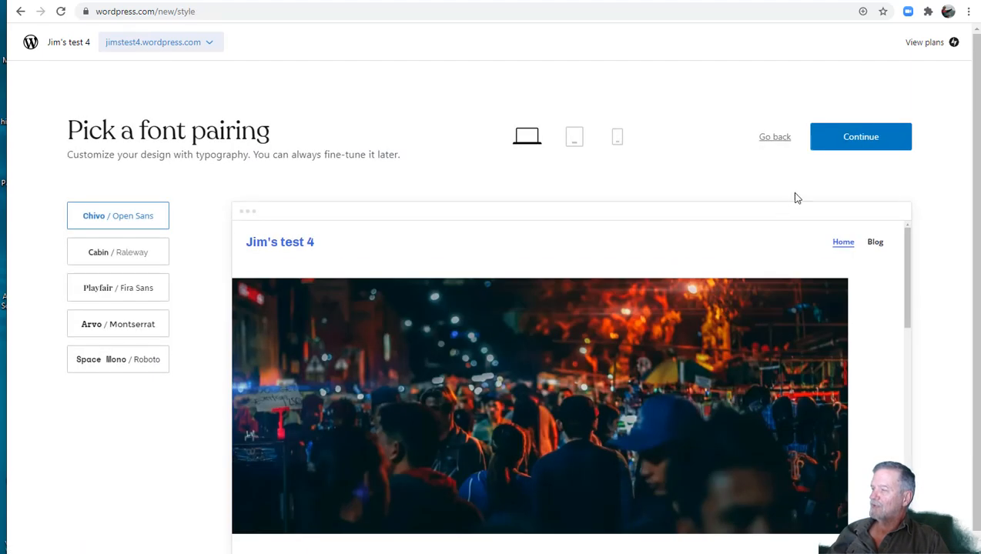
left_click(868, 150)
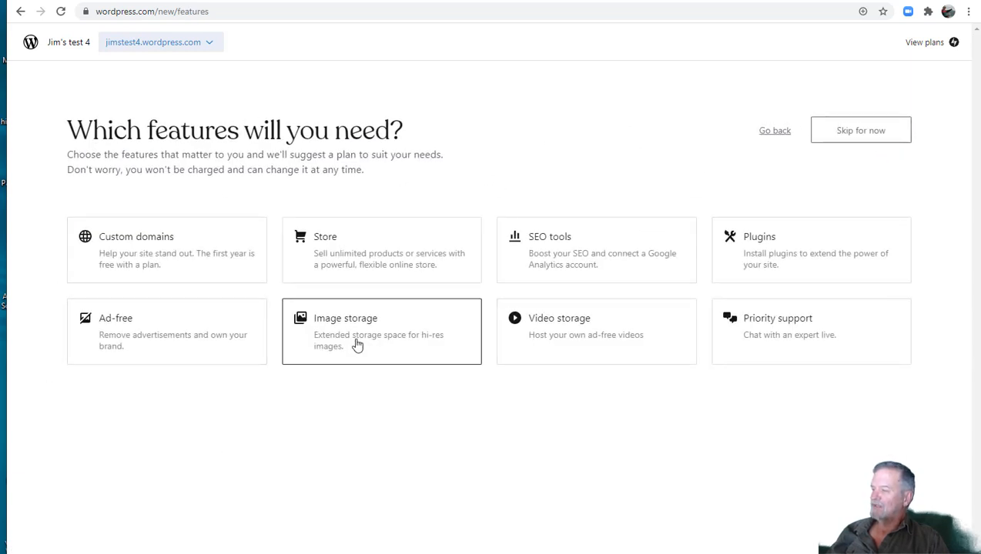
Step: Skip the feature selection and select the Free plan for the new site
left_click(858, 135)
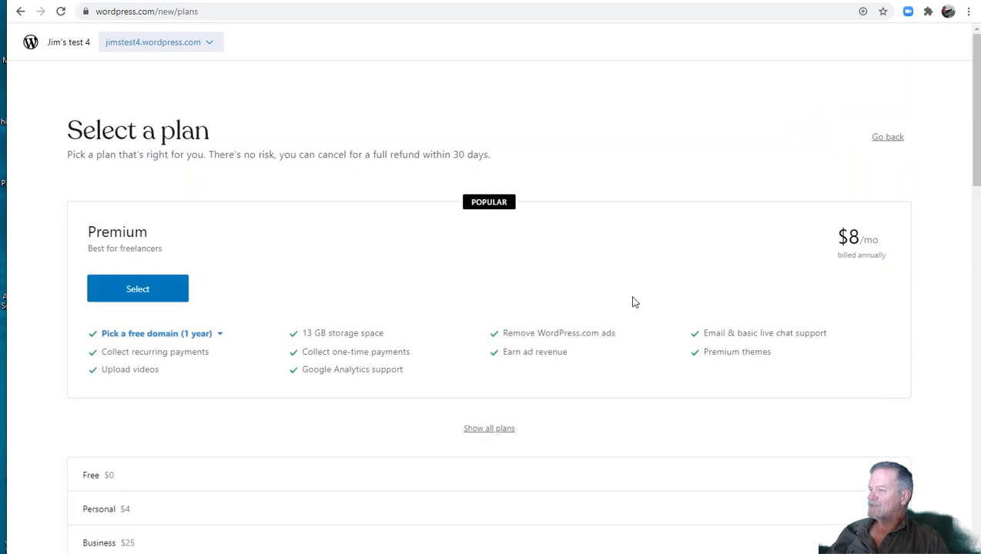
left_click(262, 468)
scroll(258, 447, "down", 2)
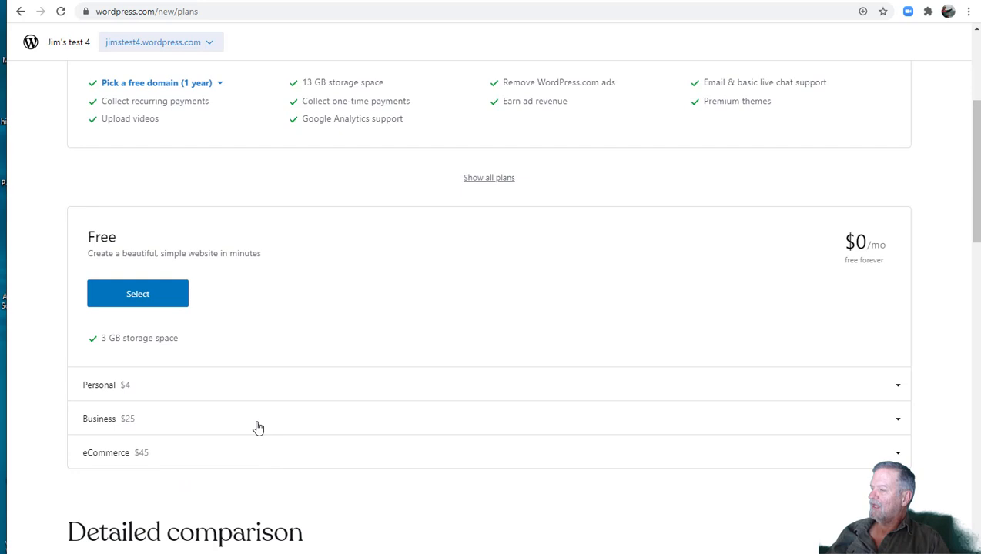
left_click(154, 296)
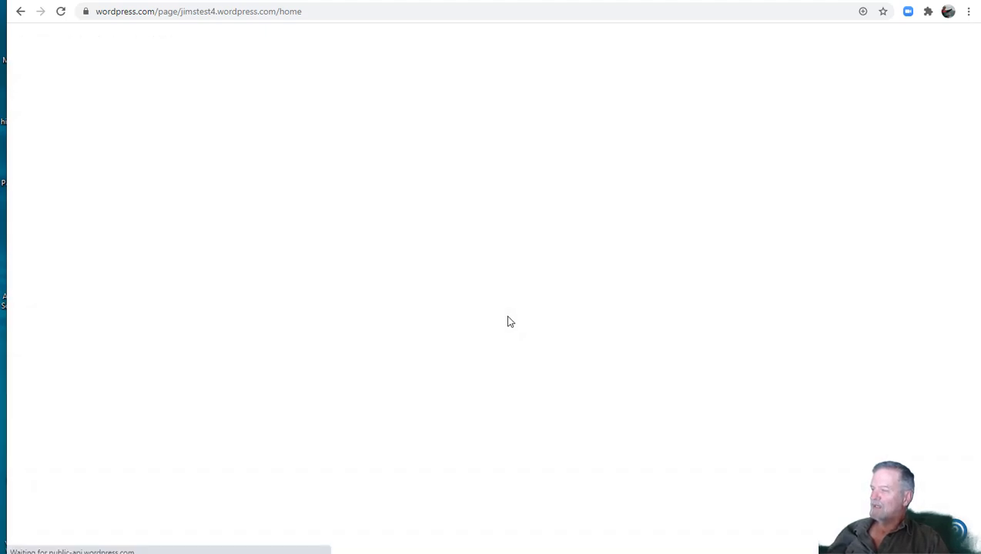
Step: Launch the site publicly, keeping the free wordpress.com subdomain and the Free plan
scroll(497, 277, "down", 5)
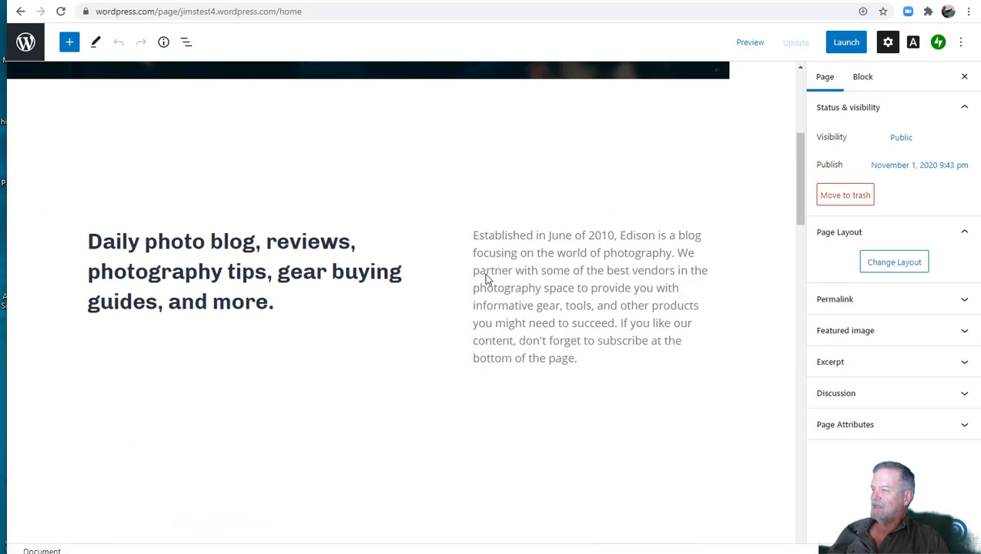
scroll(486, 279, "up", 5)
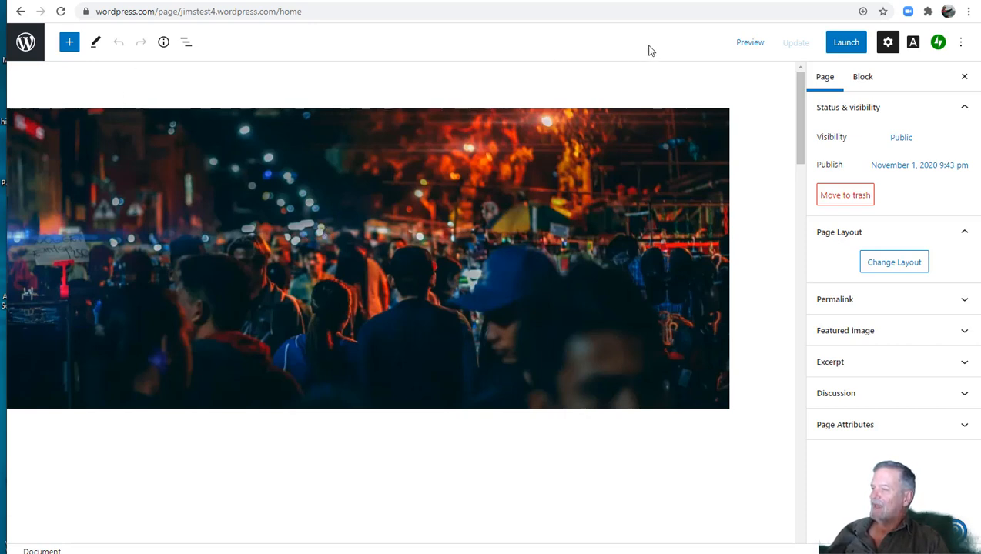
left_click(845, 45)
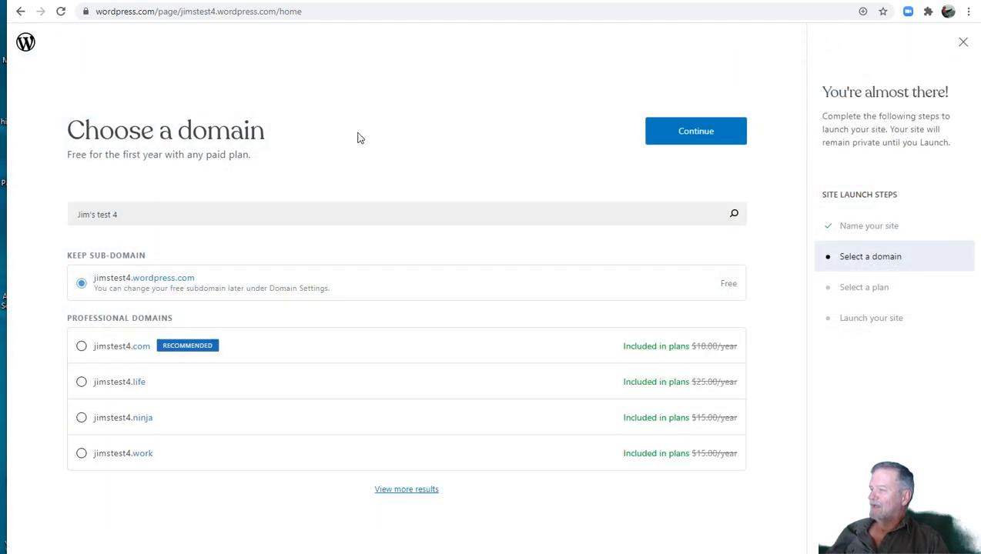
left_click(669, 139)
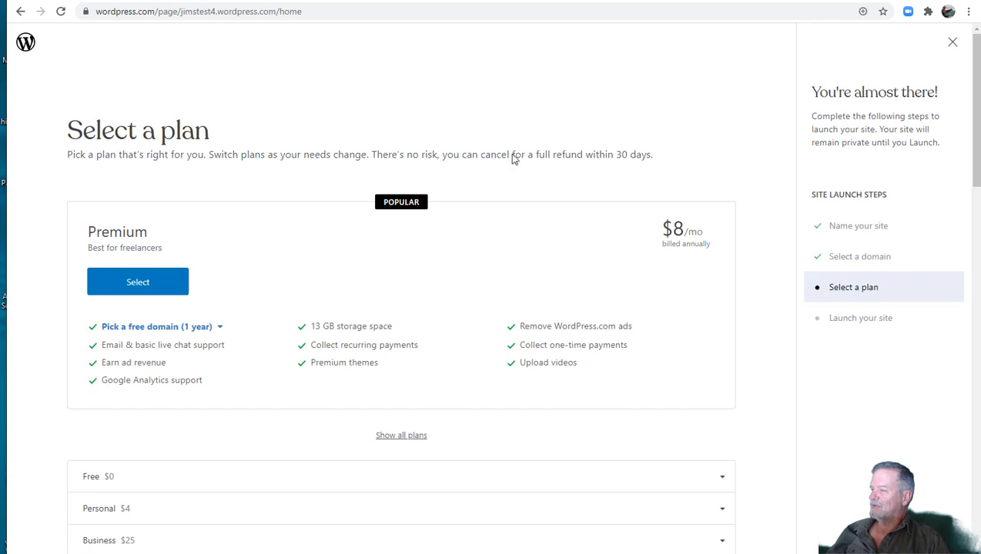
left_click(192, 477)
left_click(169, 537)
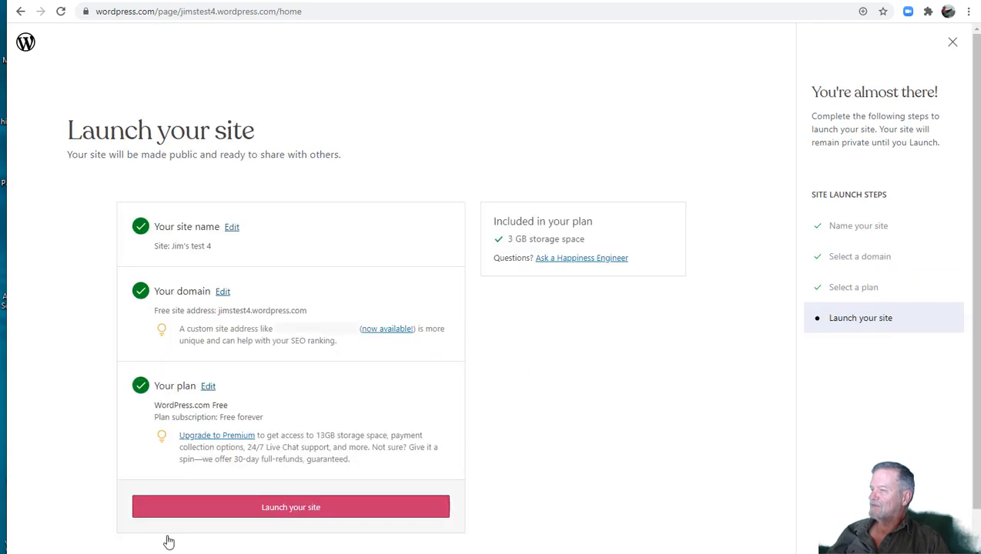
left_click(228, 513)
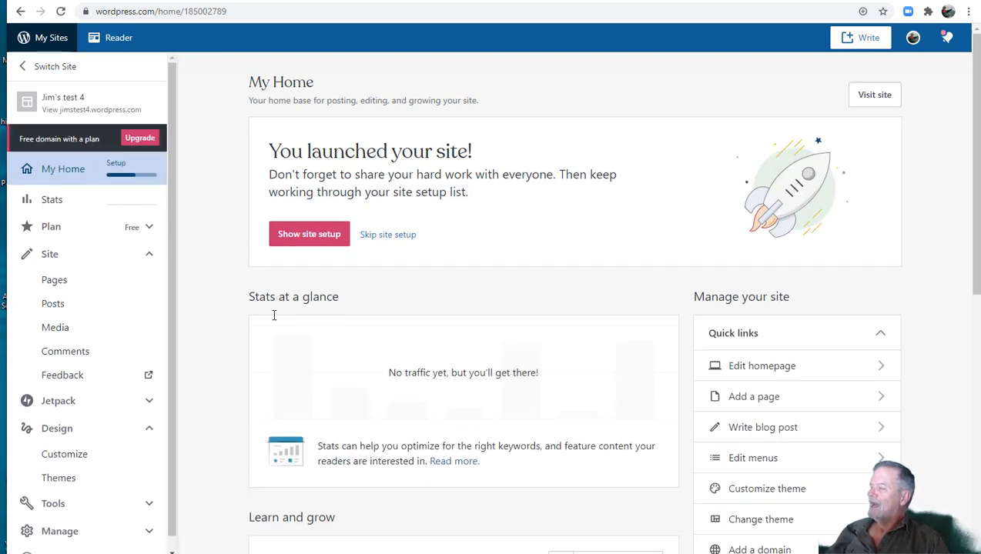
left_click(116, 431)
left_click(106, 256)
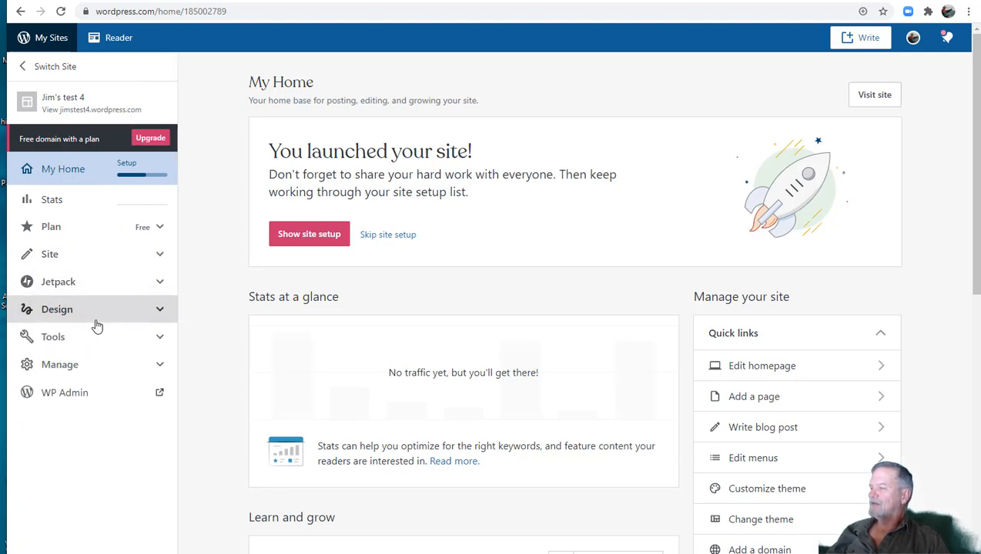
left_click(97, 265)
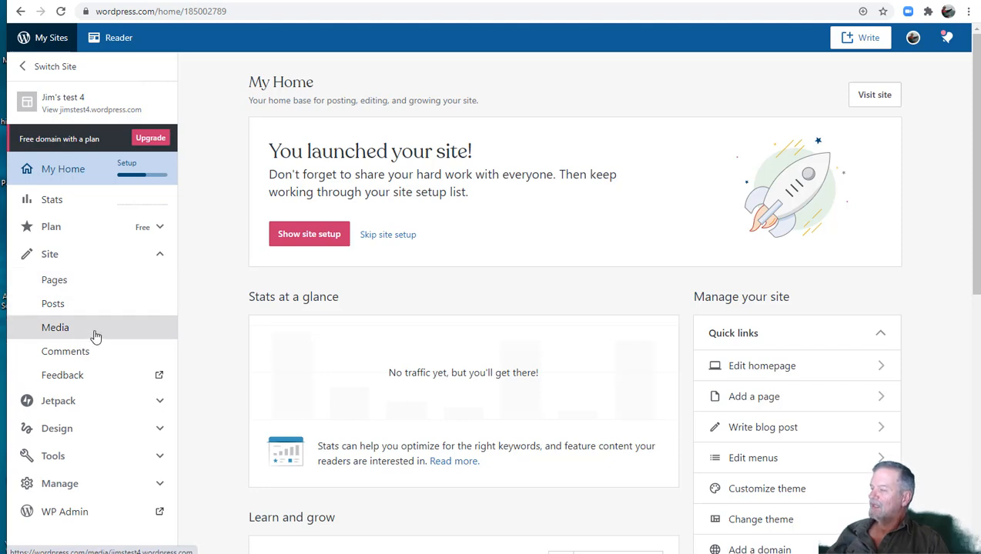
left_click(87, 428)
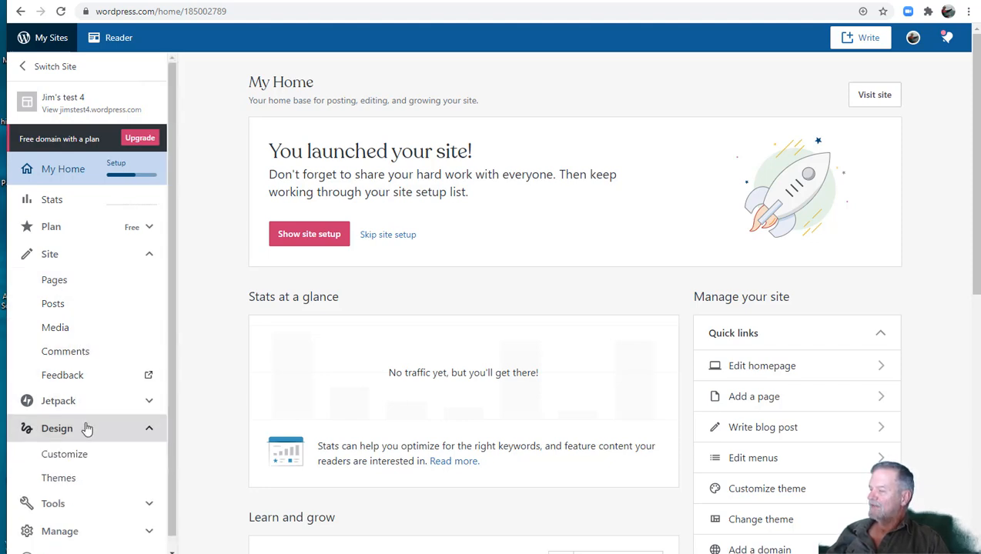
Step: Browse the site's theme gallery and review the details of the Redhill theme
left_click(75, 486)
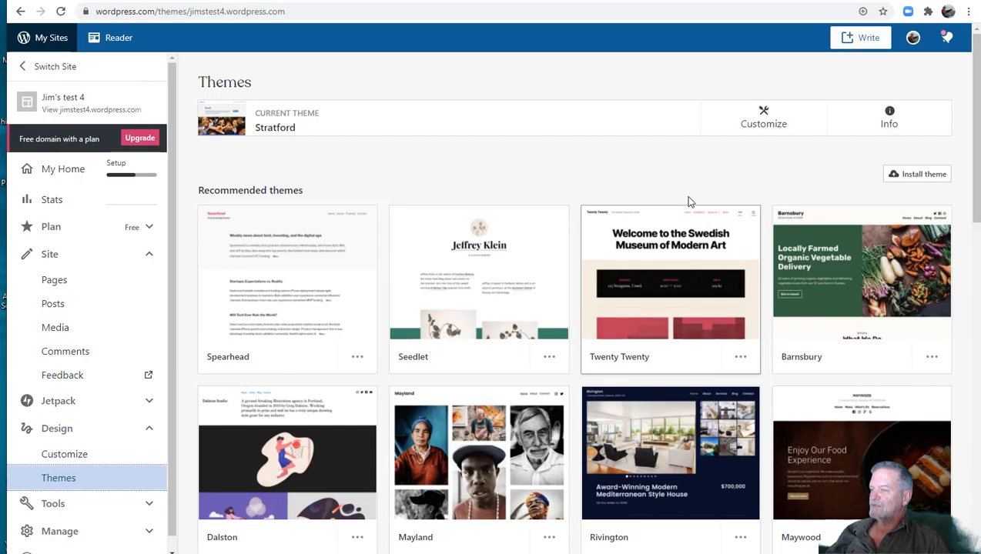
scroll(685, 269, "down", 6)
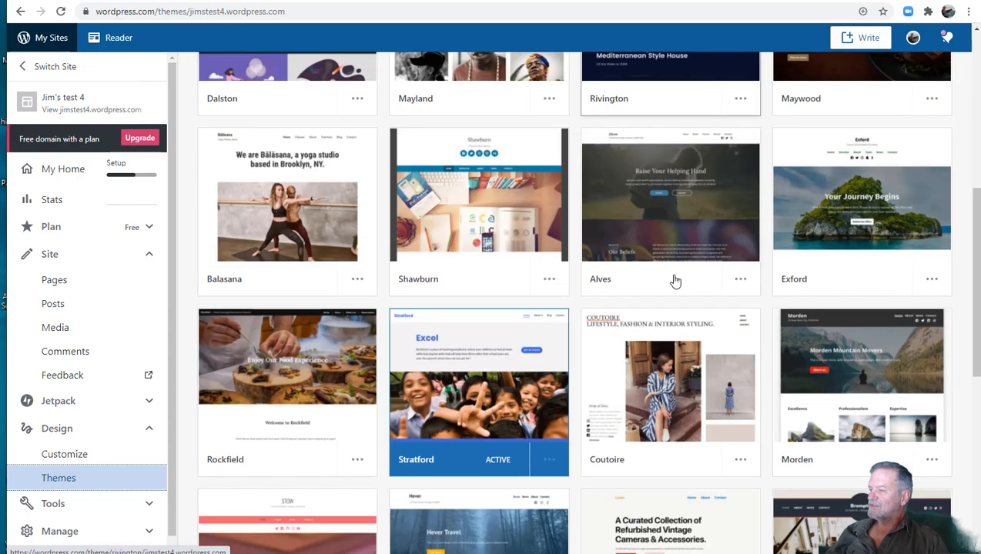
scroll(675, 281, "down", 6)
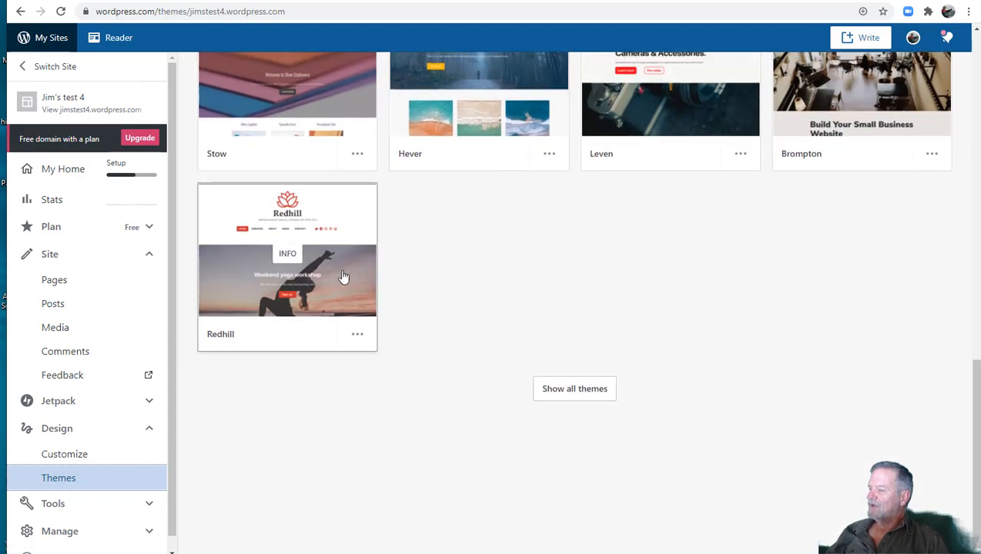
left_click(312, 276)
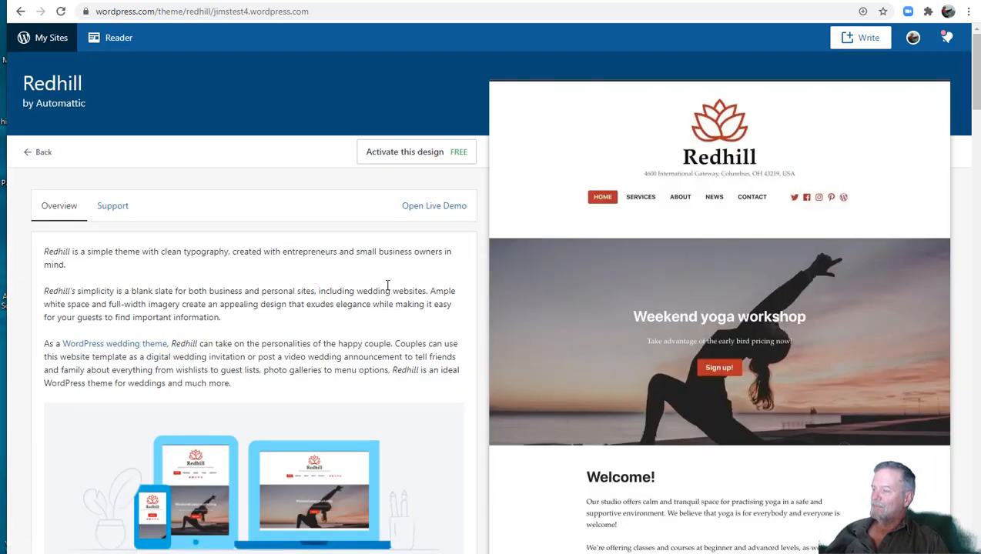
scroll(387, 286, "down", 3)
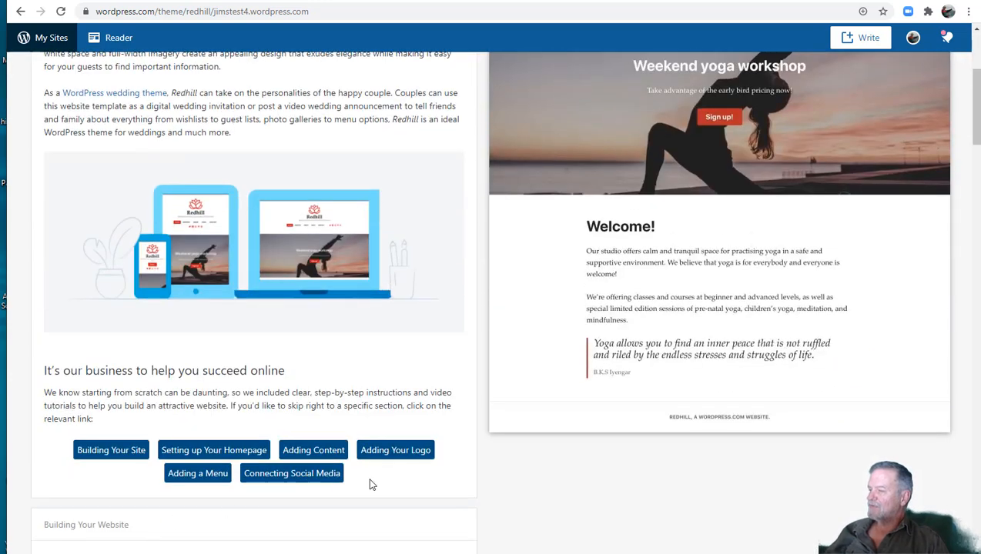
scroll(368, 477, "up", 3)
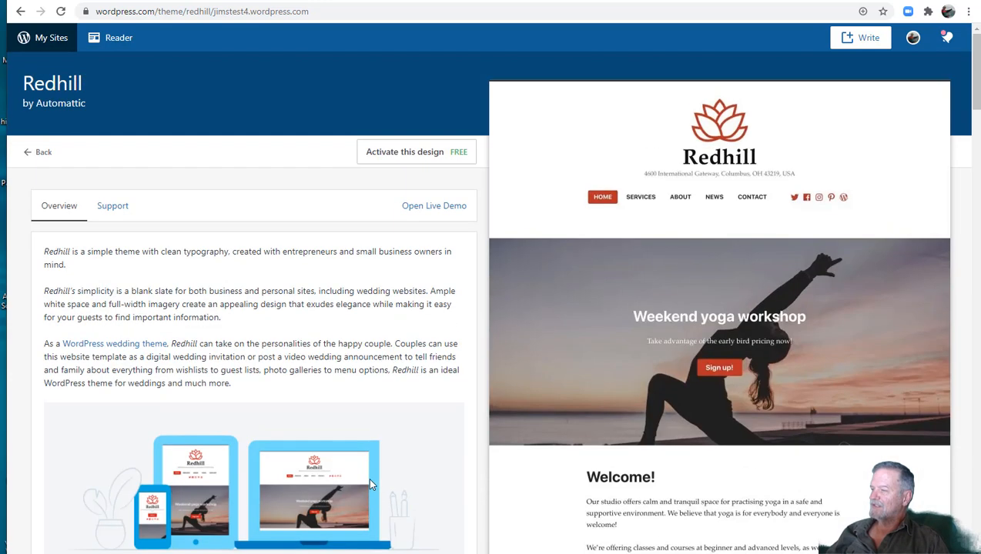
Step: Activate the Redhill theme, using its homepage content and making the existing homepage a draft
left_click(415, 154)
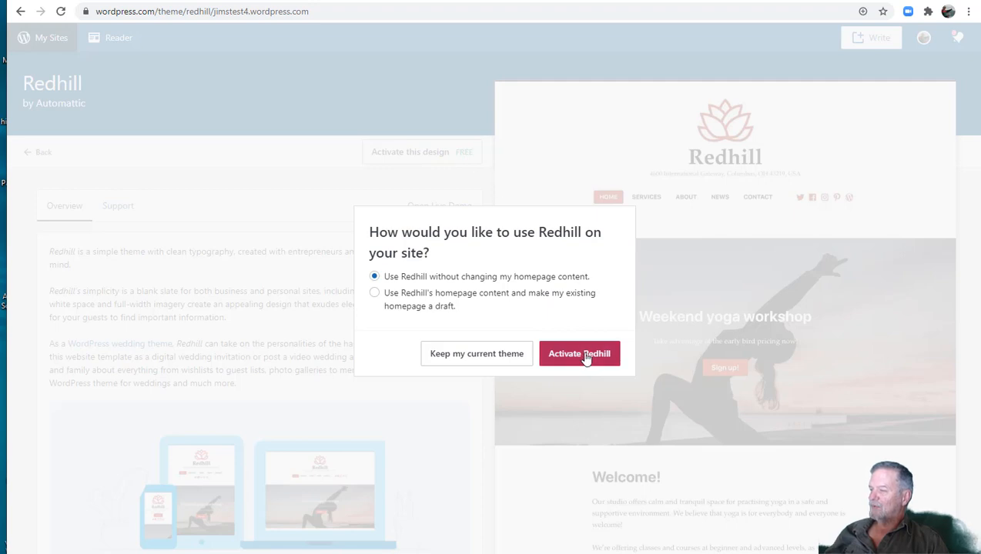
left_click(374, 293)
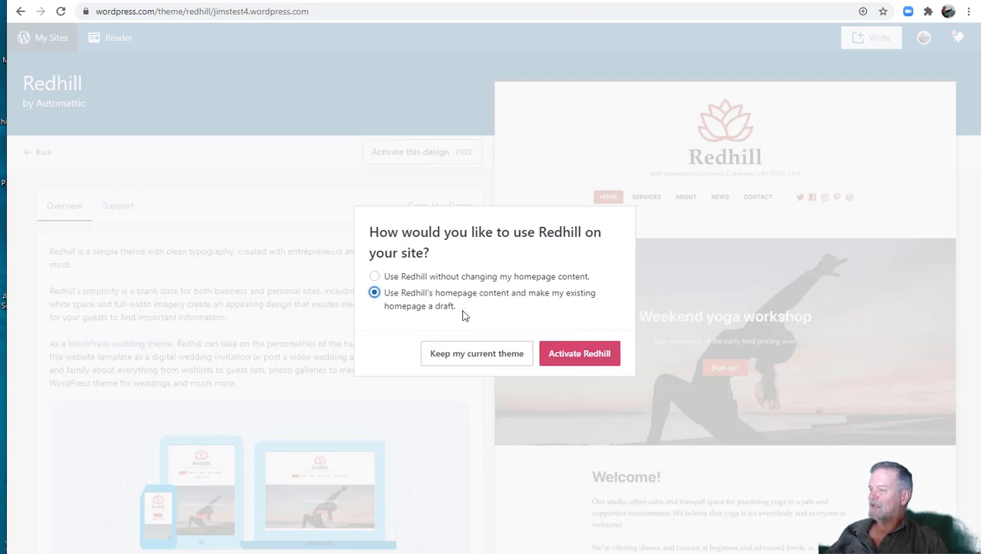
left_click(595, 362)
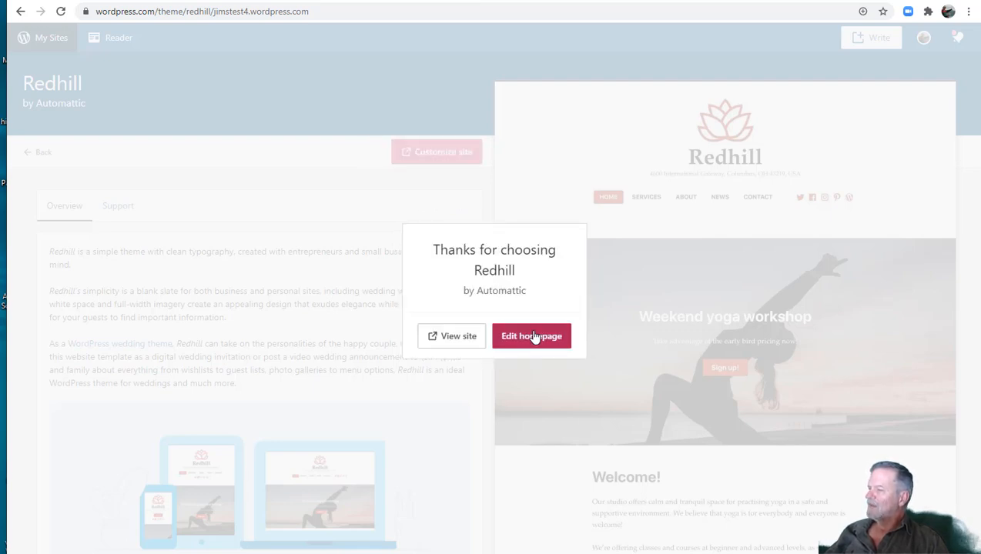
Step: Open the homepage in the editor, look through its content and preview the page
left_click(534, 337)
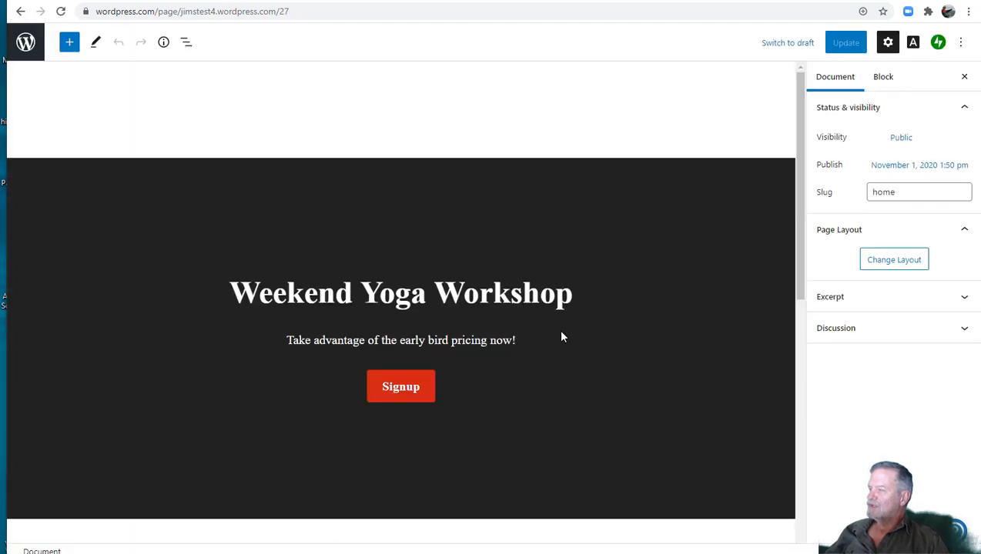
scroll(561, 336, "down", 7)
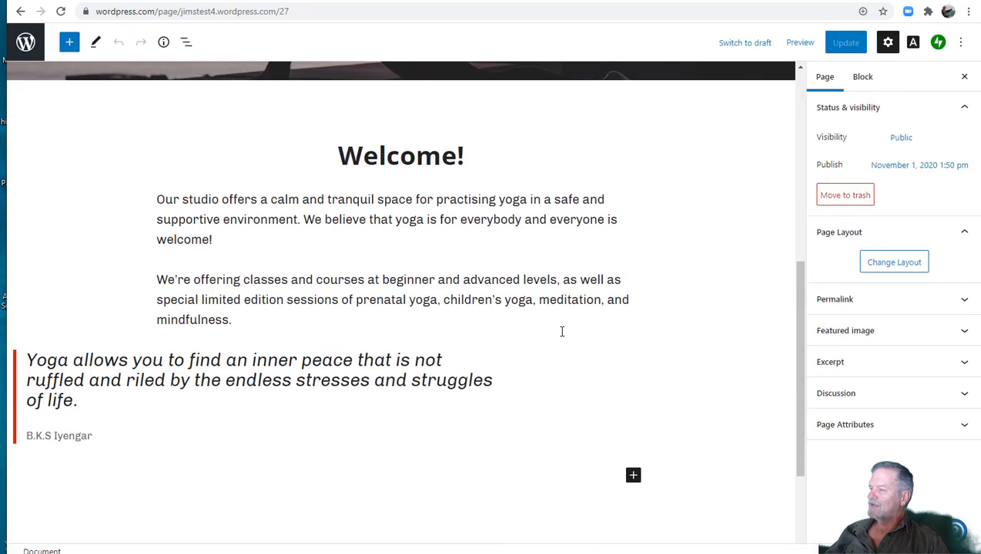
scroll(560, 337, "up", 5)
scroll(561, 337, "up", 3)
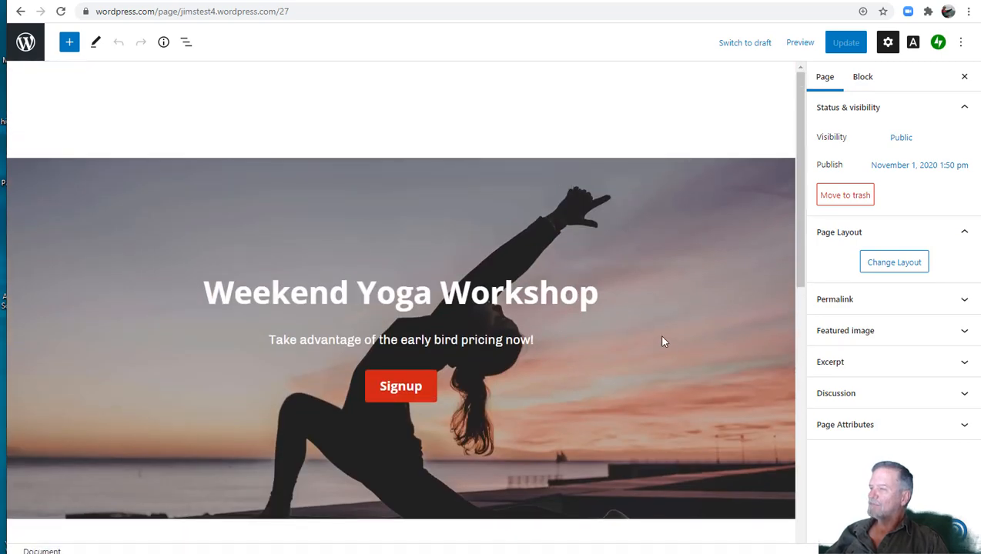
left_click(798, 43)
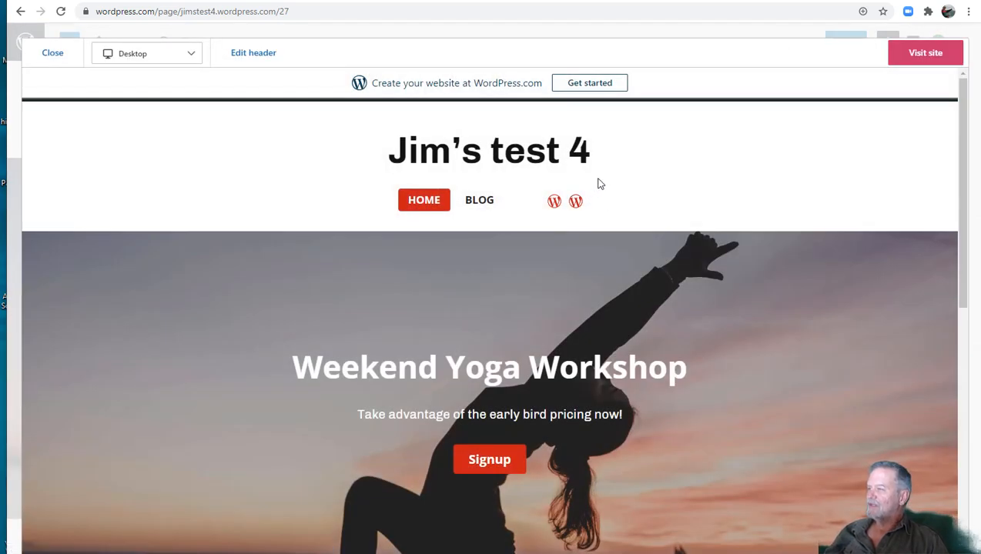
Step: View the homepage on the live site, then return to the page editor and close the preview
left_click(898, 56)
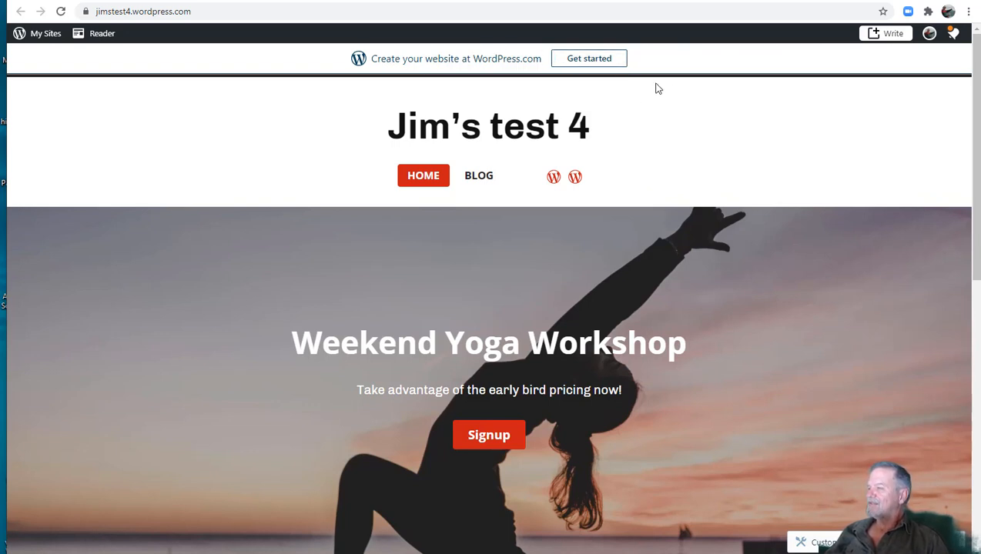
scroll(651, 117, "down", 3)
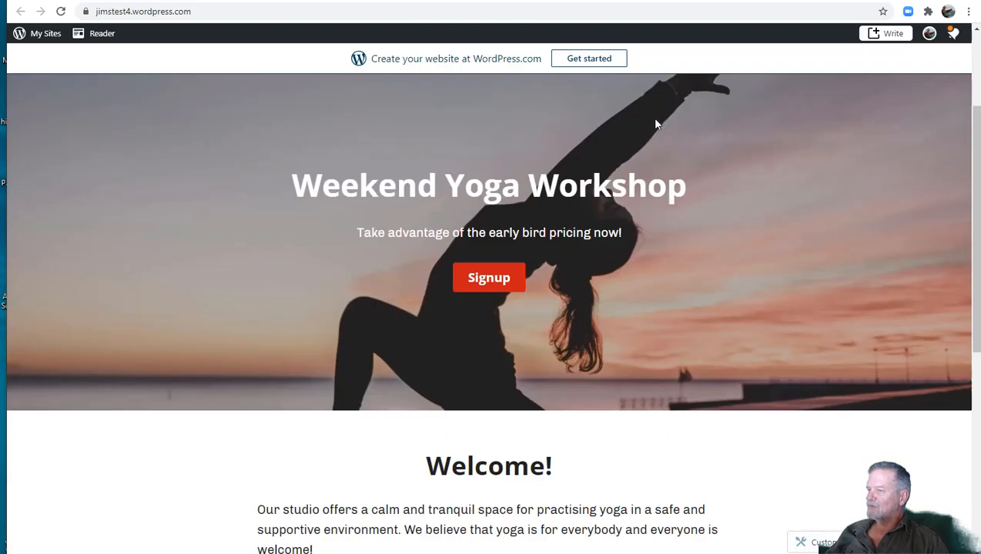
scroll(657, 124, "up", 3)
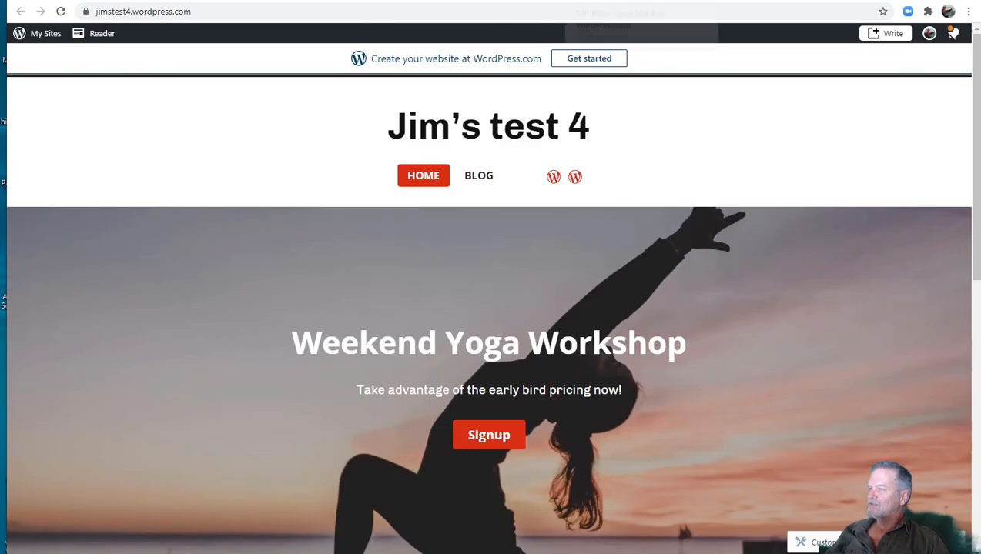
key("ctrl+w")
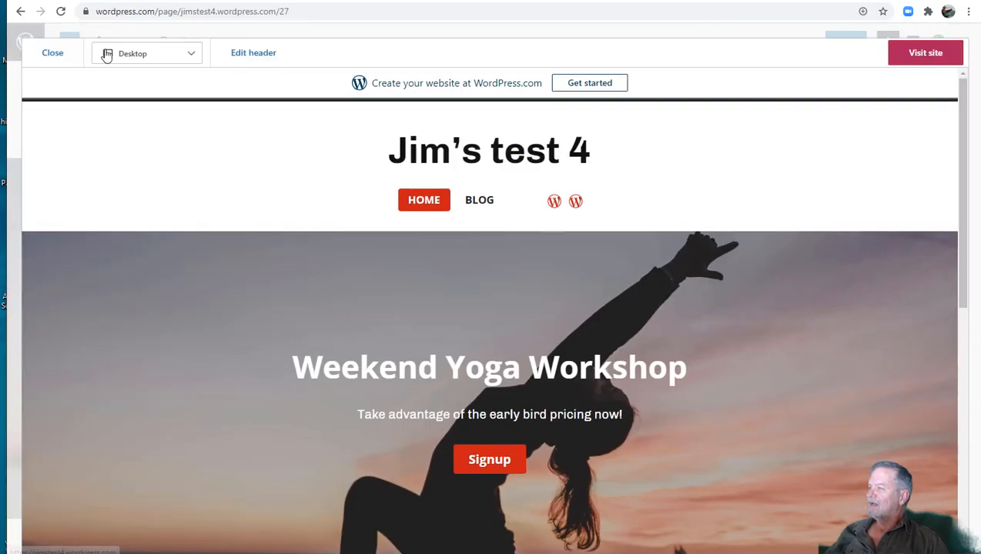
left_click(62, 51)
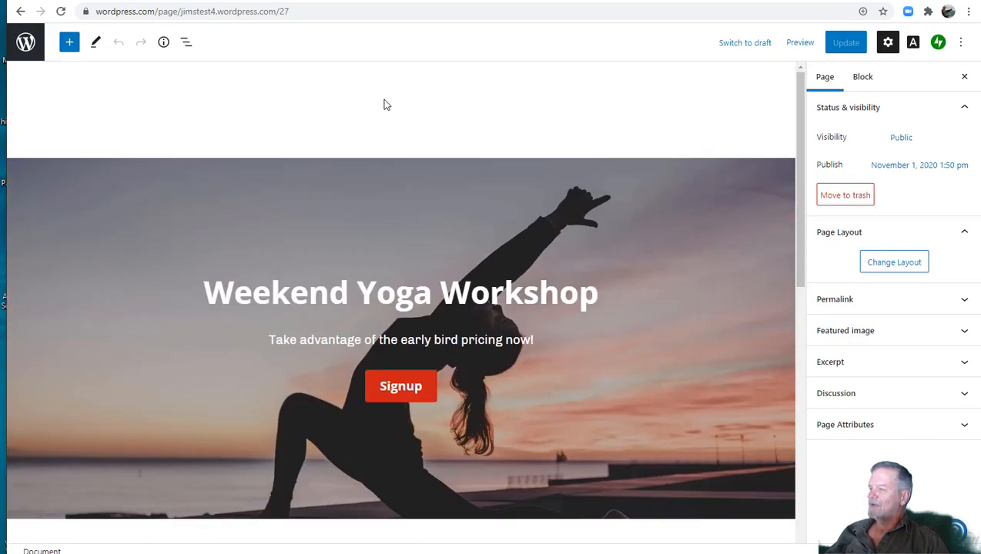
Step: Replace the first paragraph under the Welcome heading with "This is some text!"
scroll(516, 144, "down", 8)
scroll(513, 177, "up", 3)
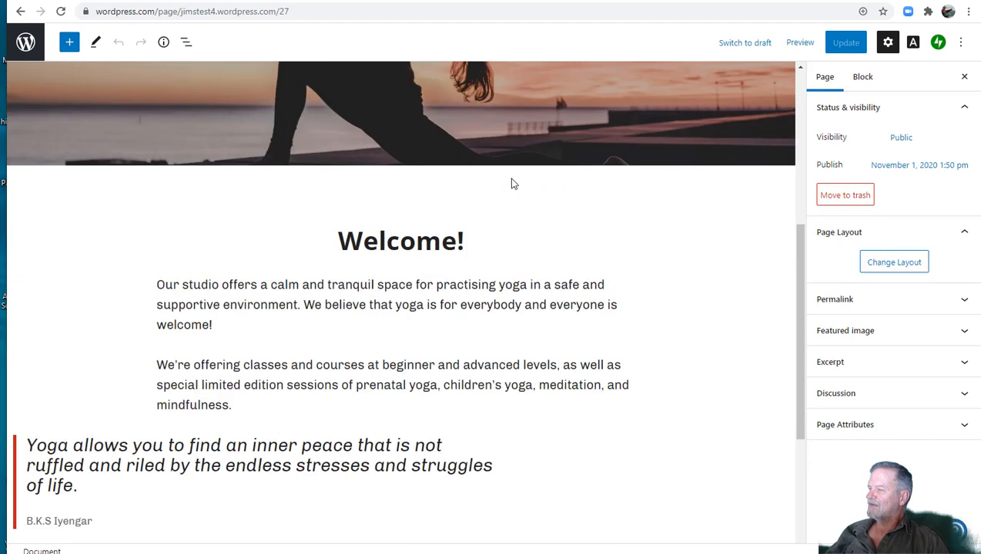
left_click(234, 324)
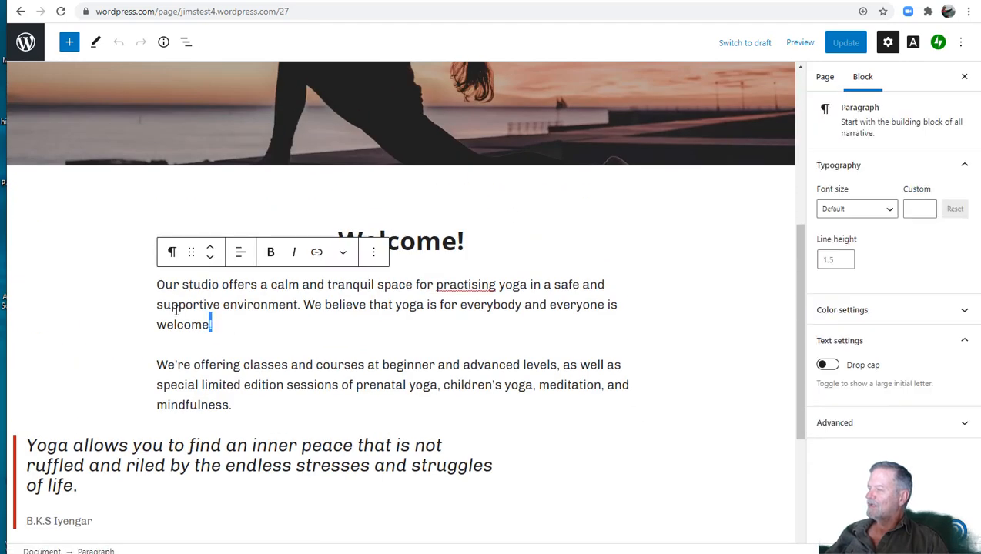
left_click_drag(212, 325, 158, 280)
type("Thi")
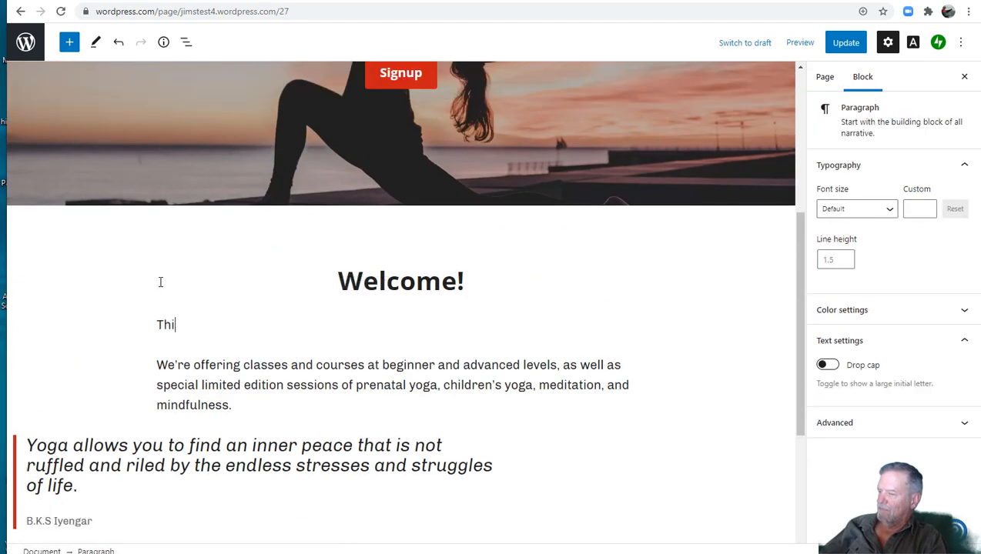
type("s is some text!")
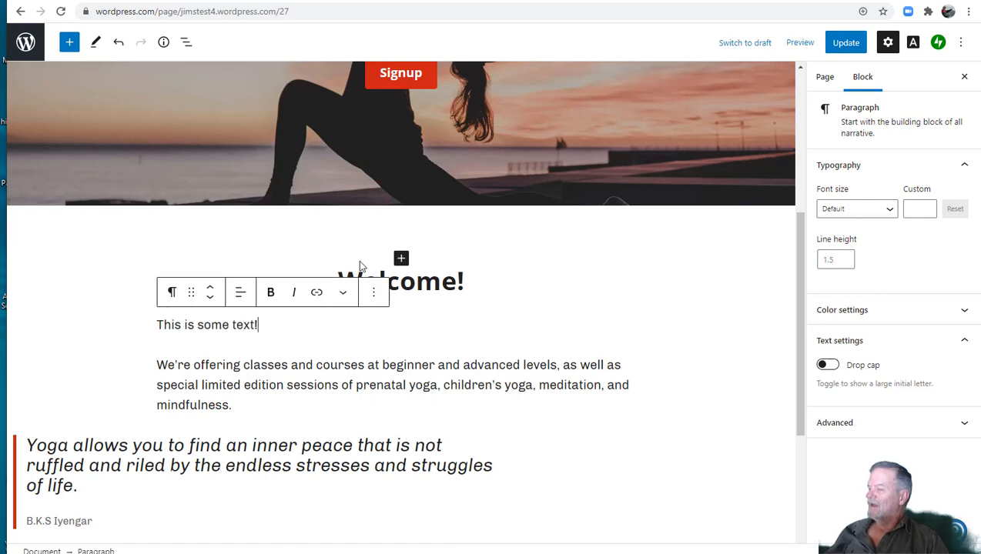
Step: Change the "Welcome!" heading to "Hello!" and update the homepage
left_click_drag(469, 282, 340, 267)
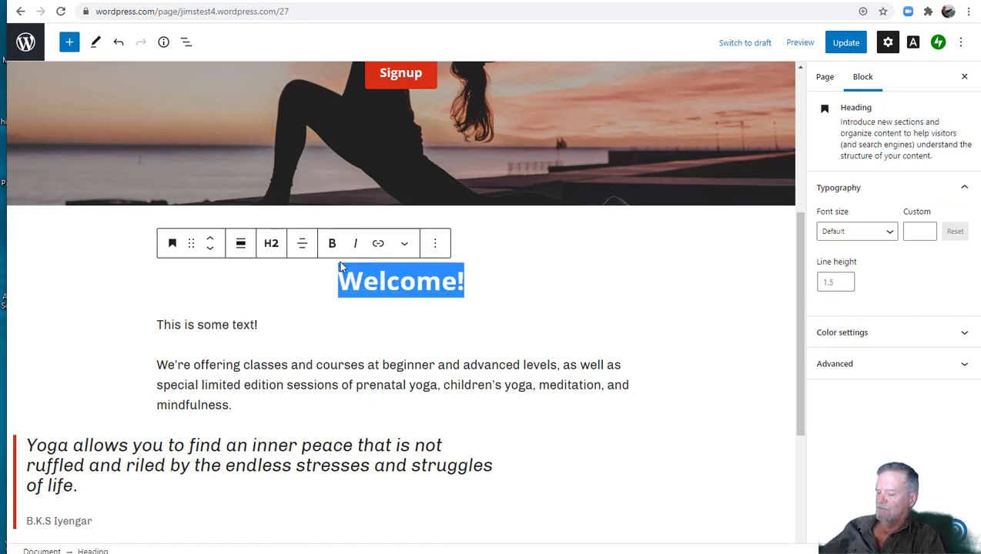
type("Hello1")
key("BackSpace")
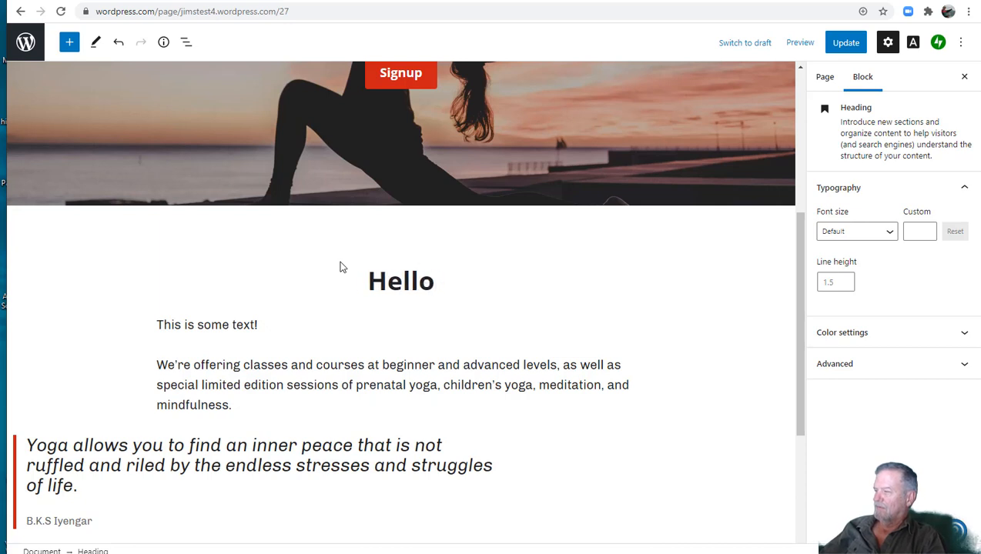
type("!")
left_click(855, 42)
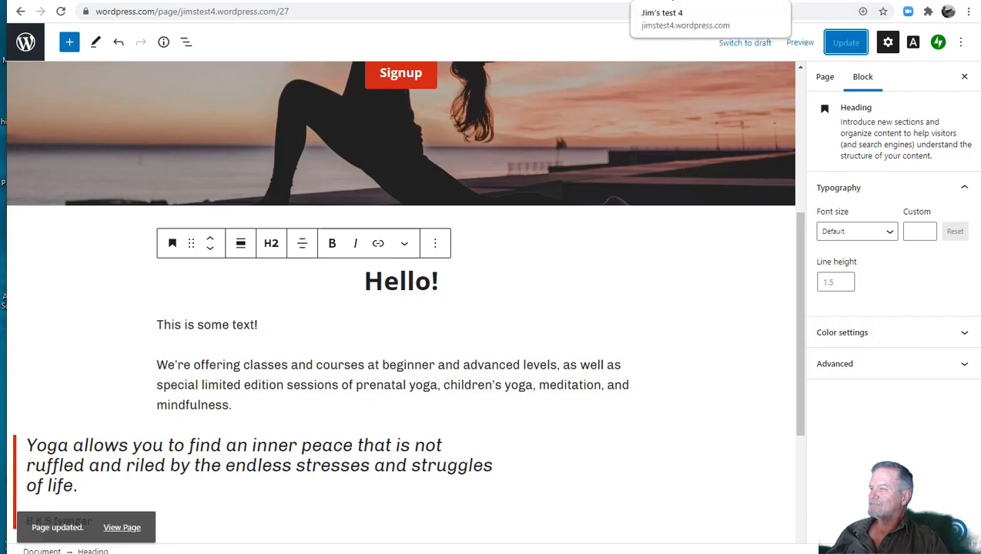
Step: Check the edited heading and paragraph on the reloaded live homepage, then return to the editor
left_click(120, 528)
right_click(731, 121)
left_click(761, 156)
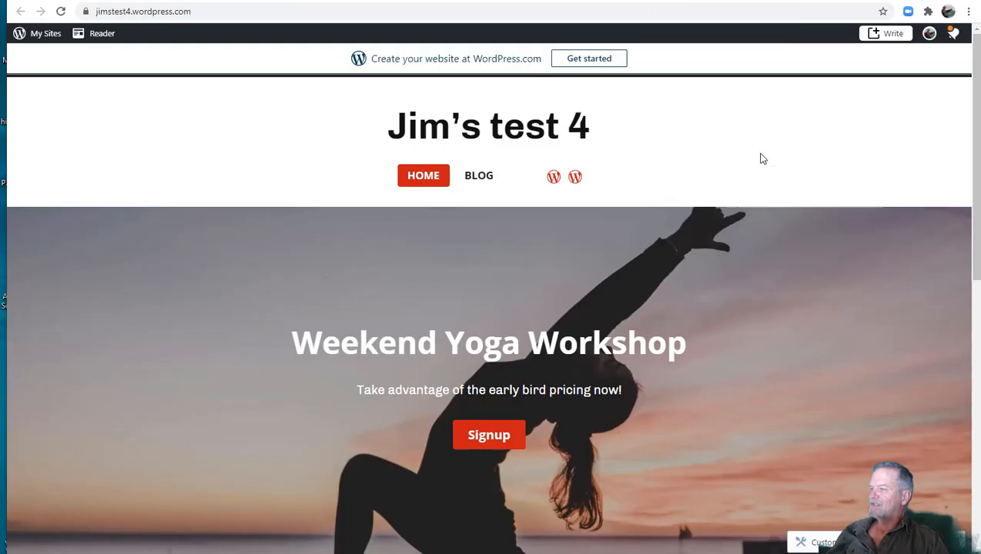
scroll(711, 357, "down", 5)
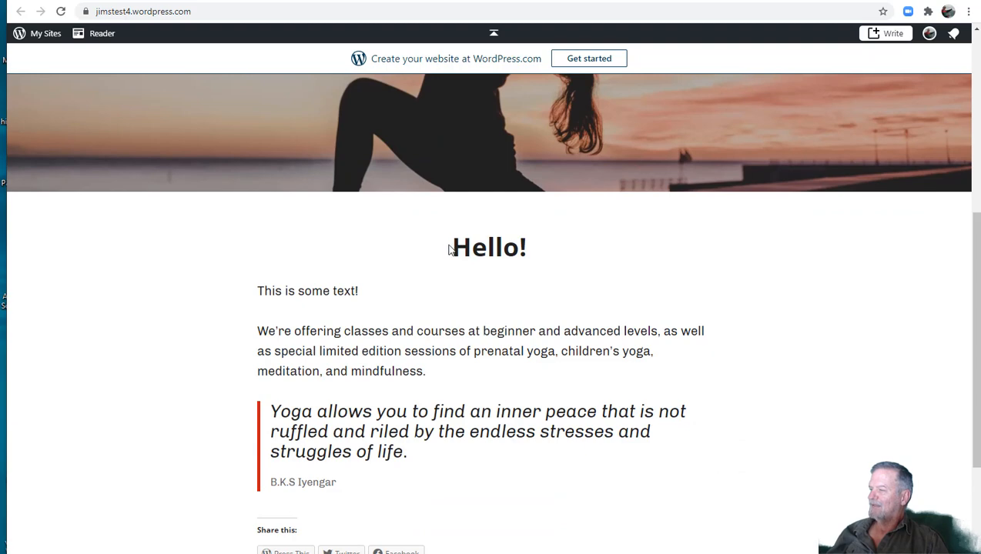
left_click_drag(449, 248, 486, 290)
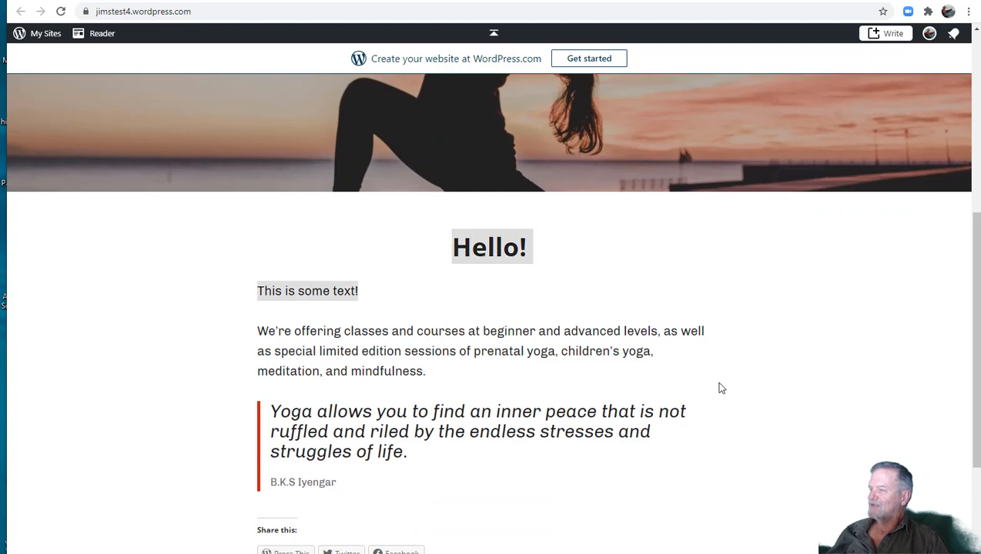
scroll(721, 388, "up", 5)
scroll(713, 264, "down", 2)
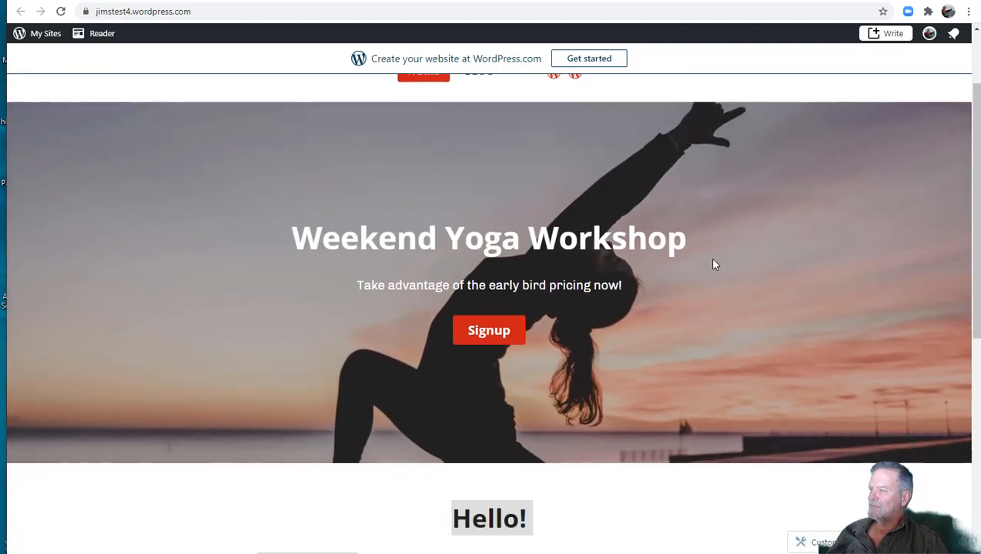
scroll(708, 213, "up", 2)
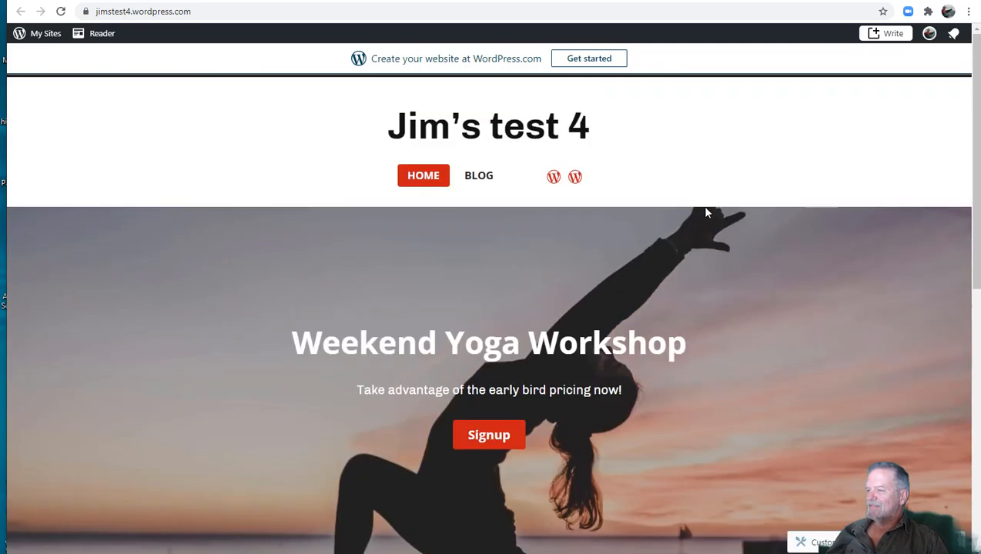
left_click(591, 0)
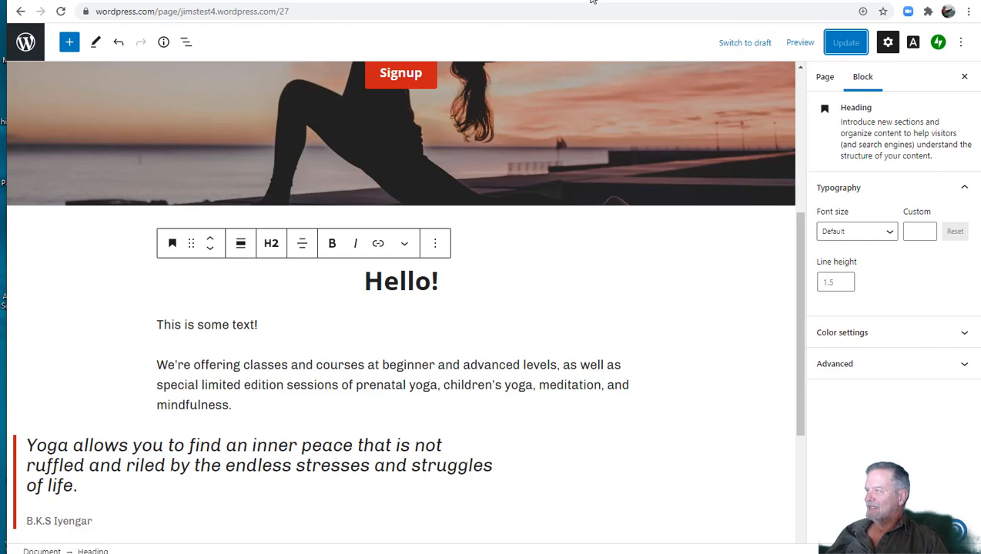
Step: From the site's page list, add a blank-layout page titled "Home" and publish it
left_click(27, 46)
left_click(58, 85)
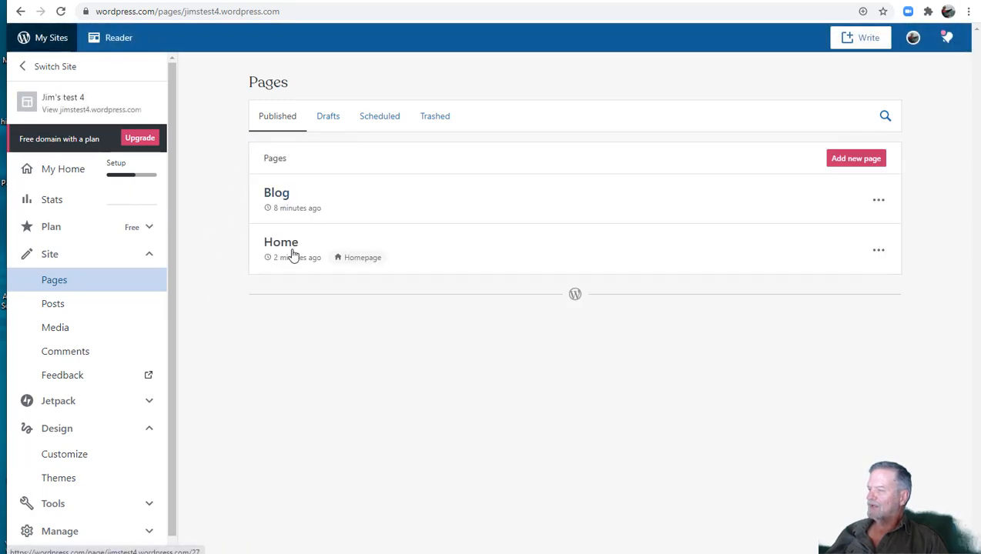
left_click(840, 162)
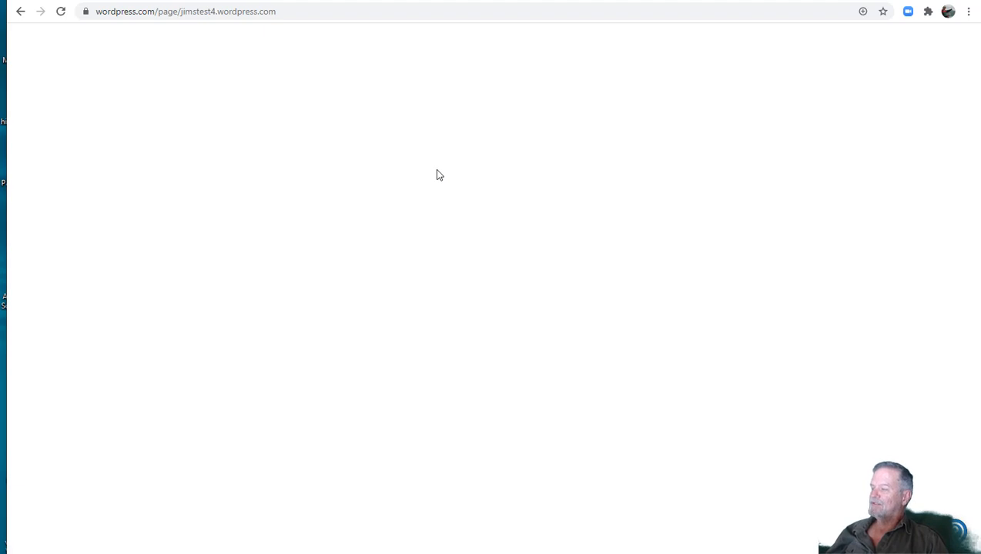
left_click(81, 121)
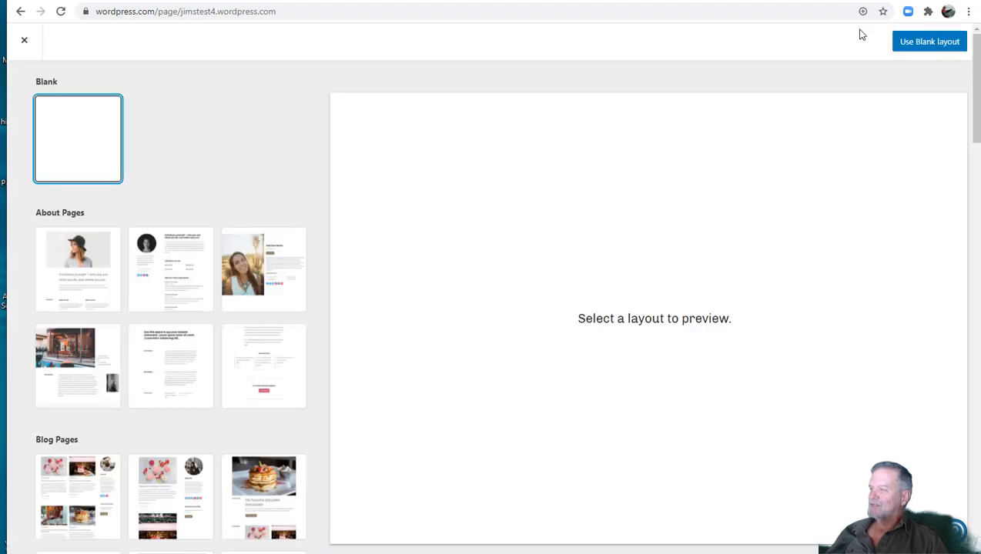
left_click(917, 42)
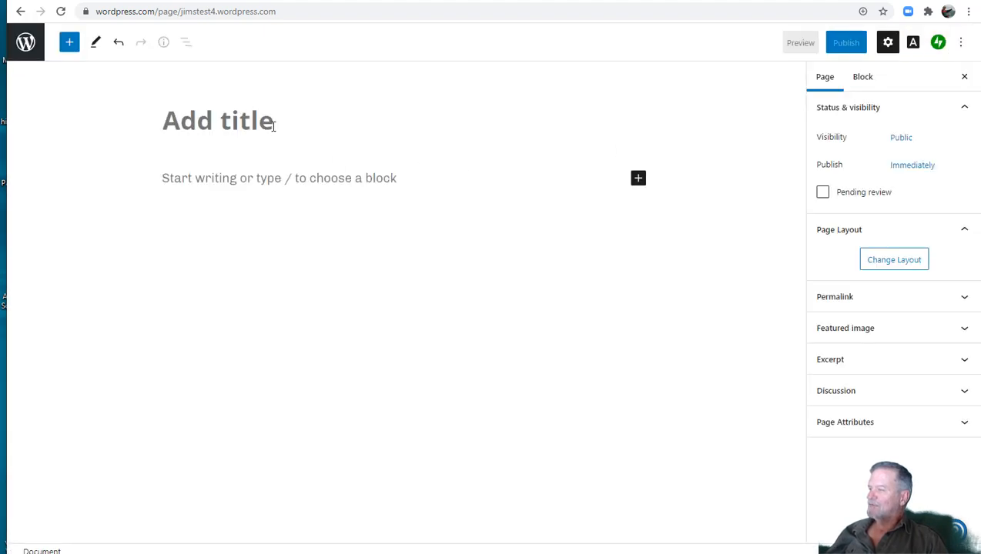
type("Home")
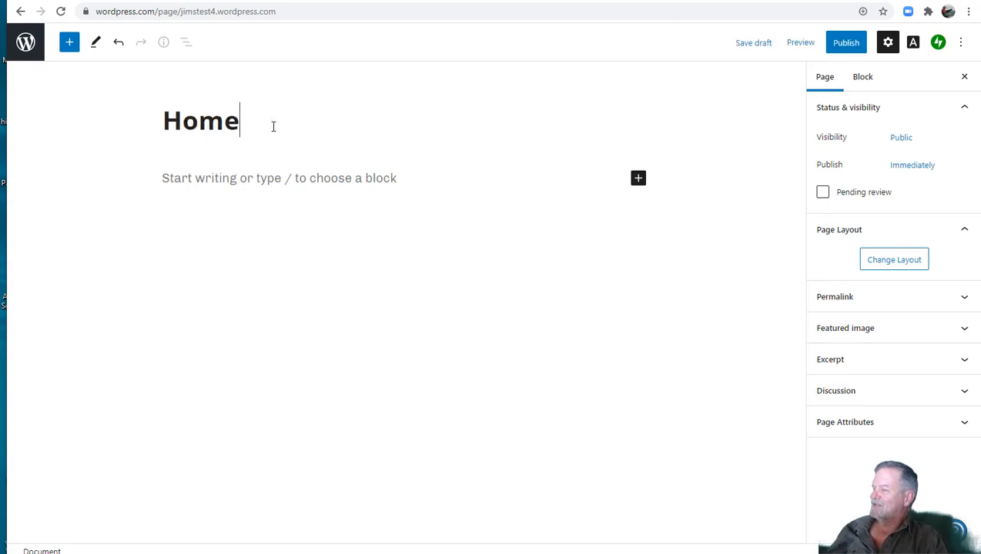
left_click(848, 45)
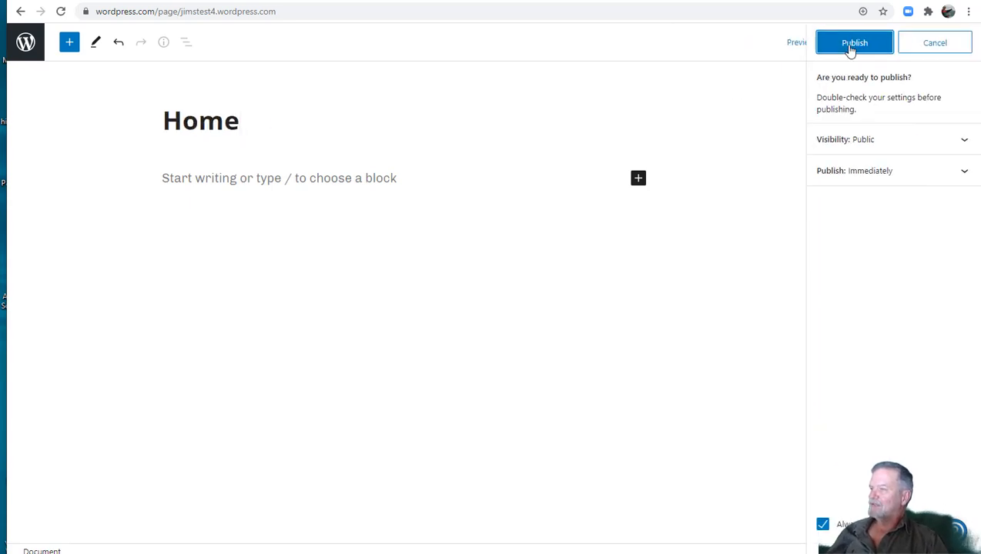
left_click(850, 46)
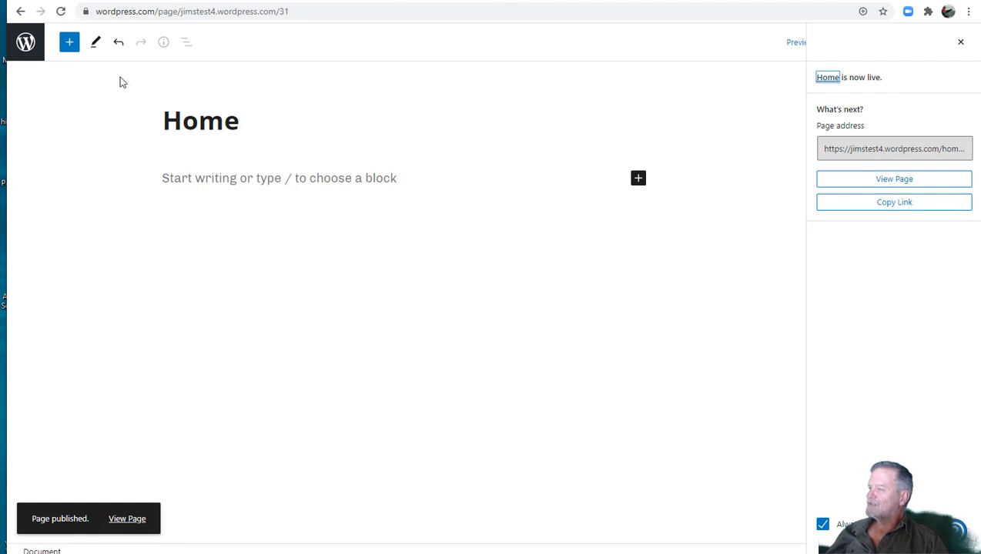
Step: Return to the page list, add a blank-layout page titled "Data" and publish it
left_click(26, 42)
left_click(60, 86)
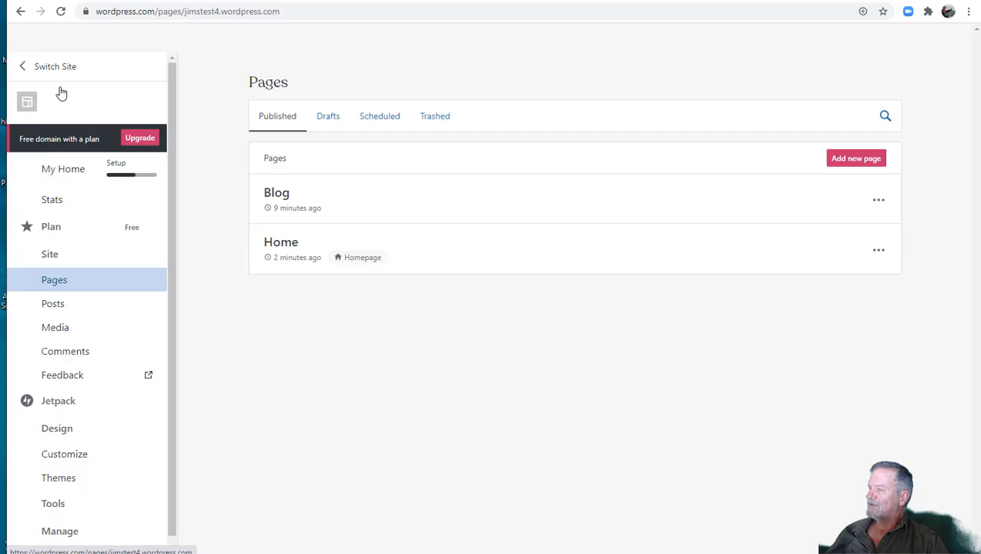
left_click(840, 157)
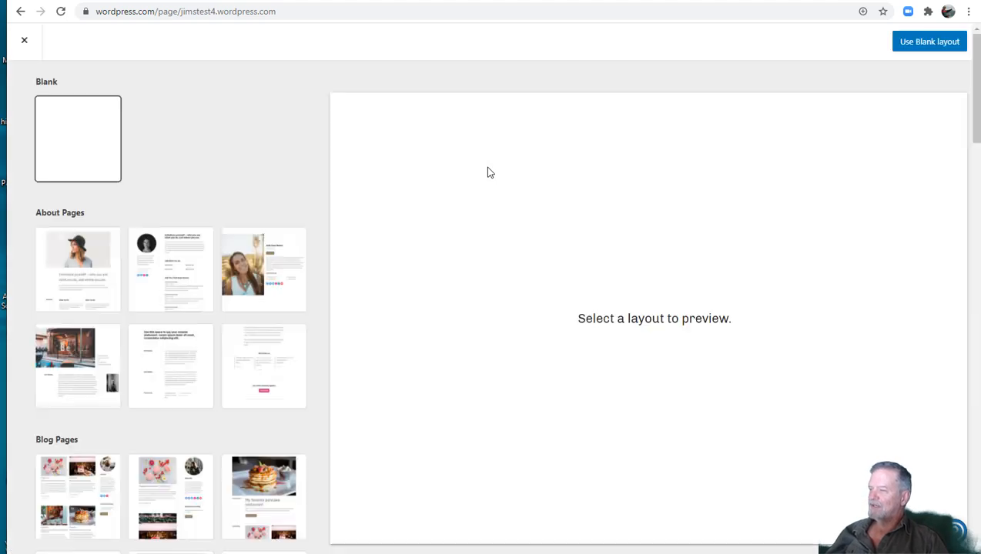
left_click(904, 48)
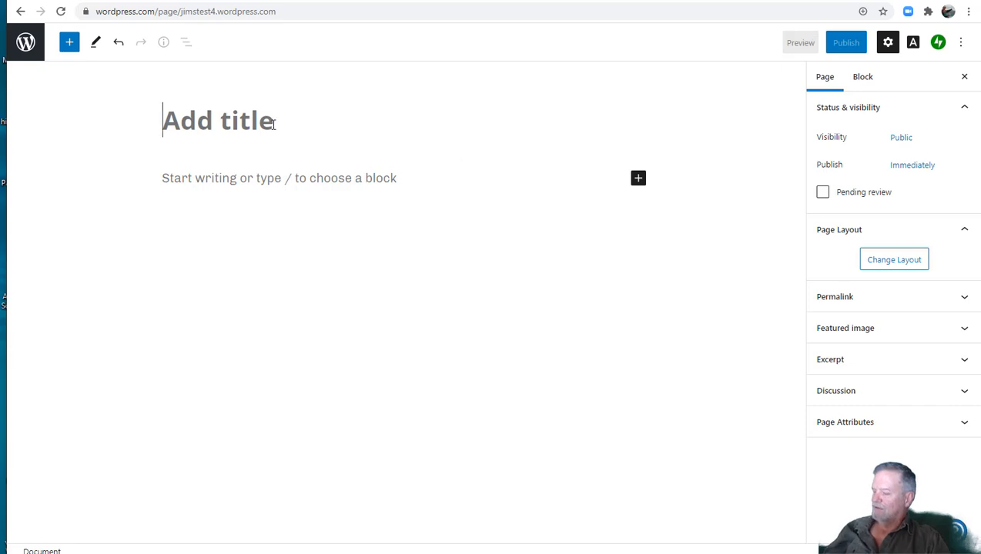
type("Data")
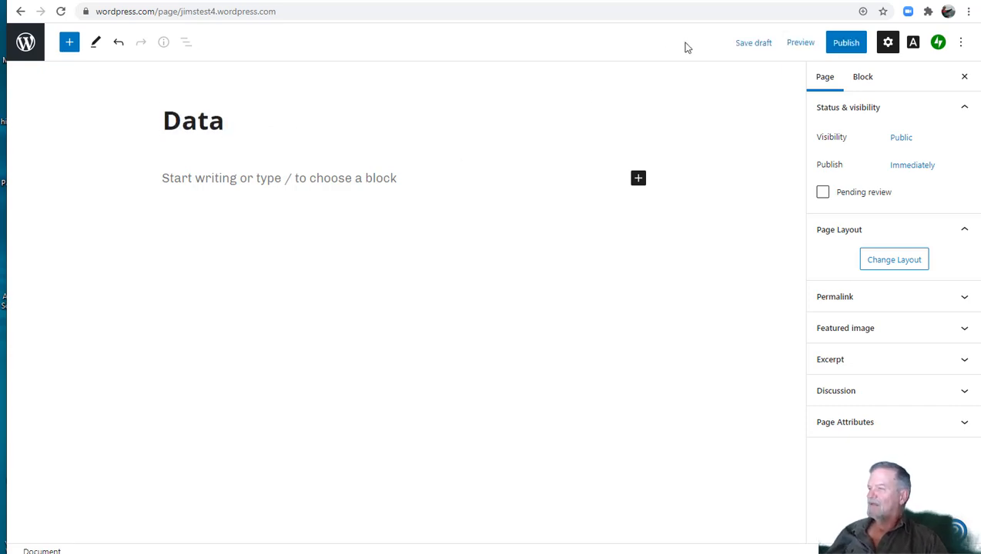
left_click(861, 48)
left_click(857, 45)
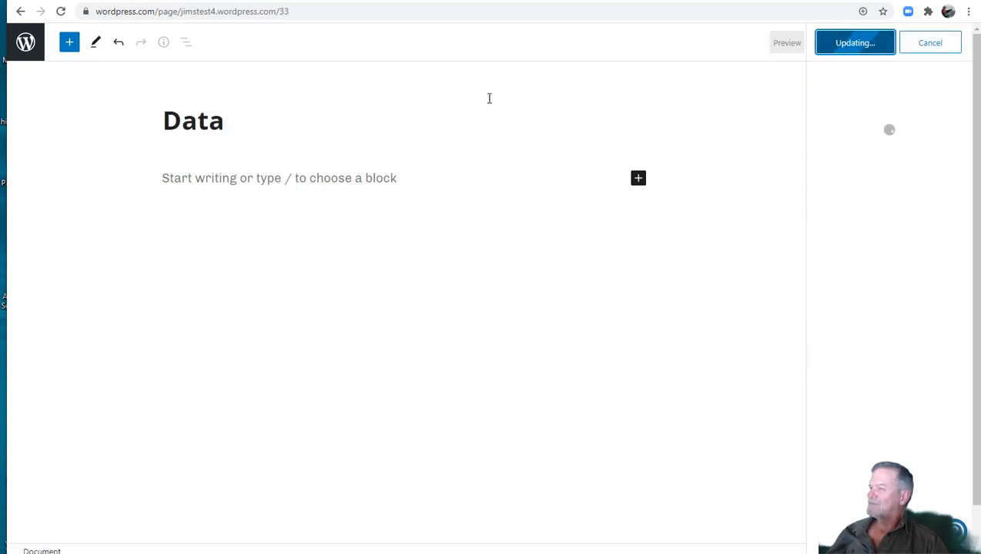
Step: Return to the site's page list, add a blank-layout page titled "Contact Us" and publish it
left_click(24, 44)
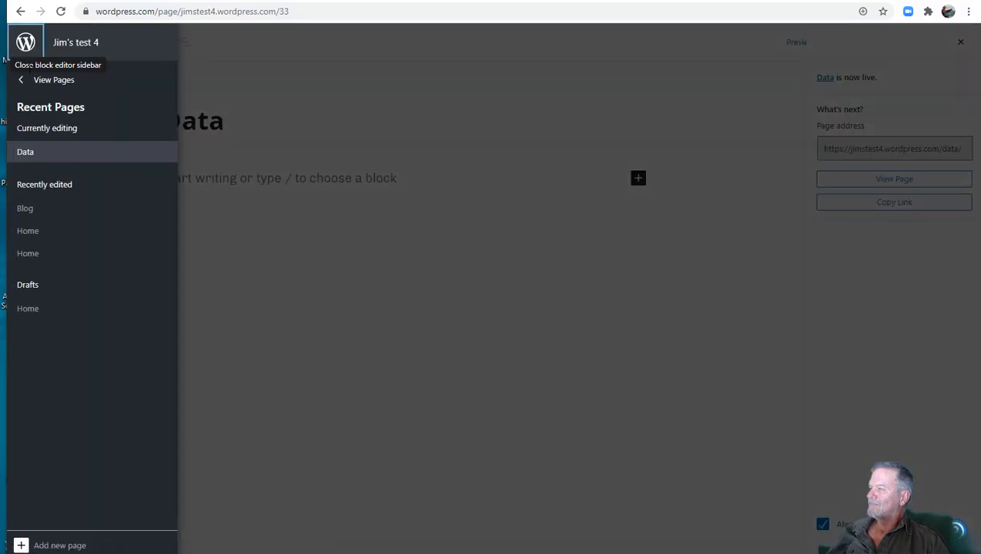
left_click(34, 80)
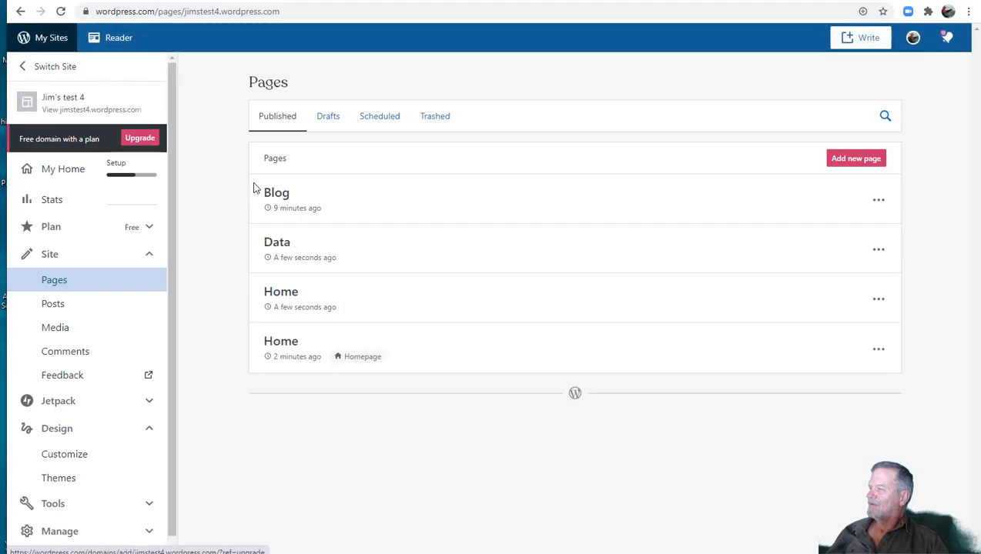
left_click(833, 161)
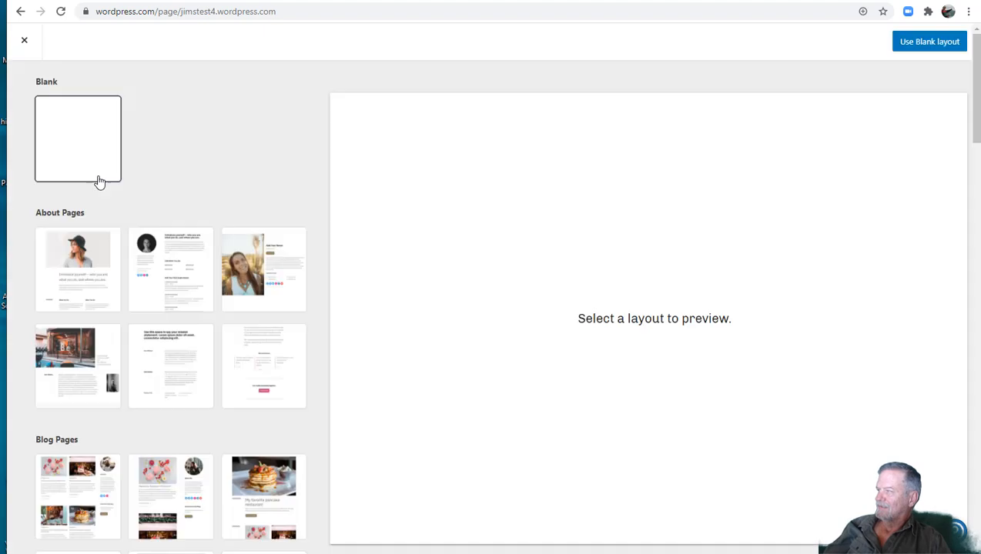
left_click(98, 177)
left_click(894, 49)
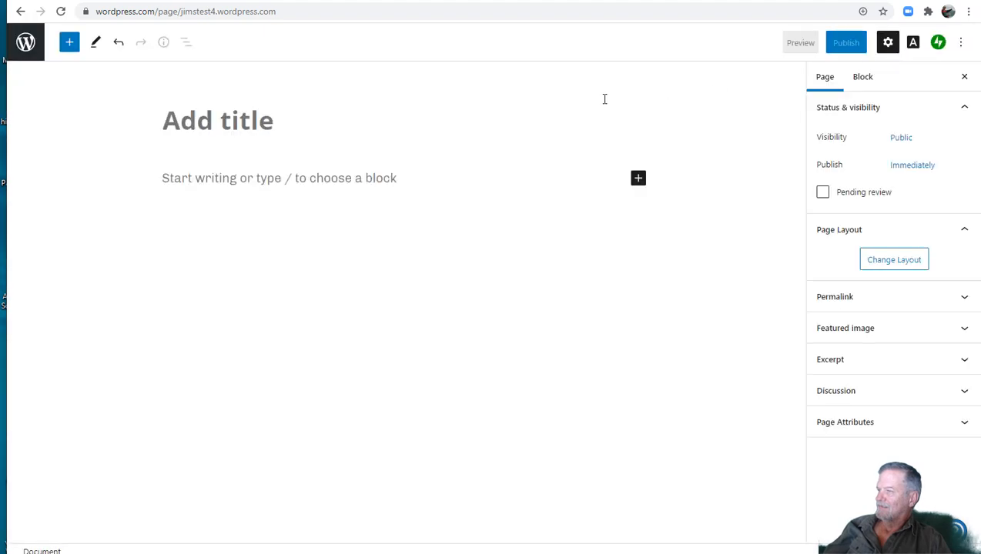
type("Contact Us")
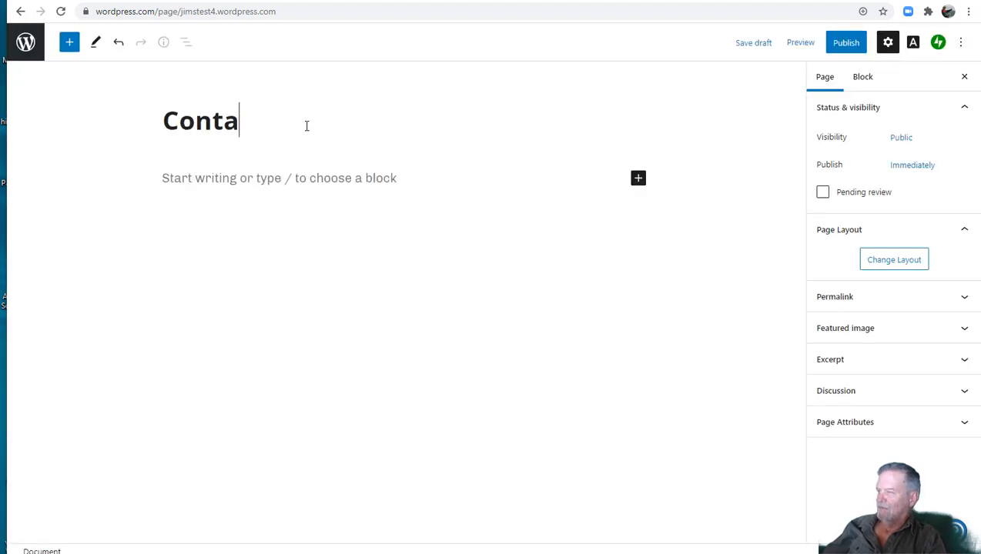
left_click(845, 47)
left_click(853, 43)
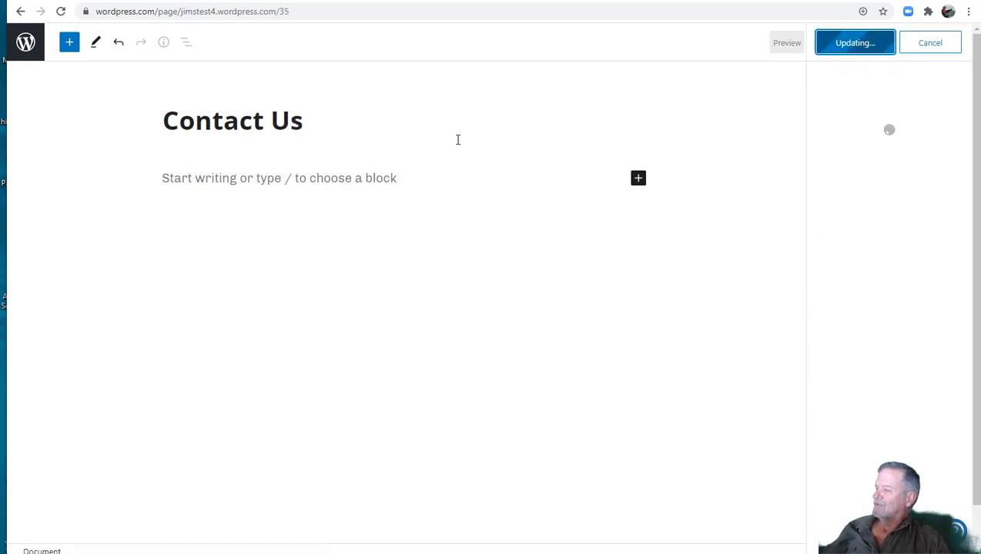
Step: From the page list, add another blank-layout page titled "Maps" and publish it
left_click(27, 46)
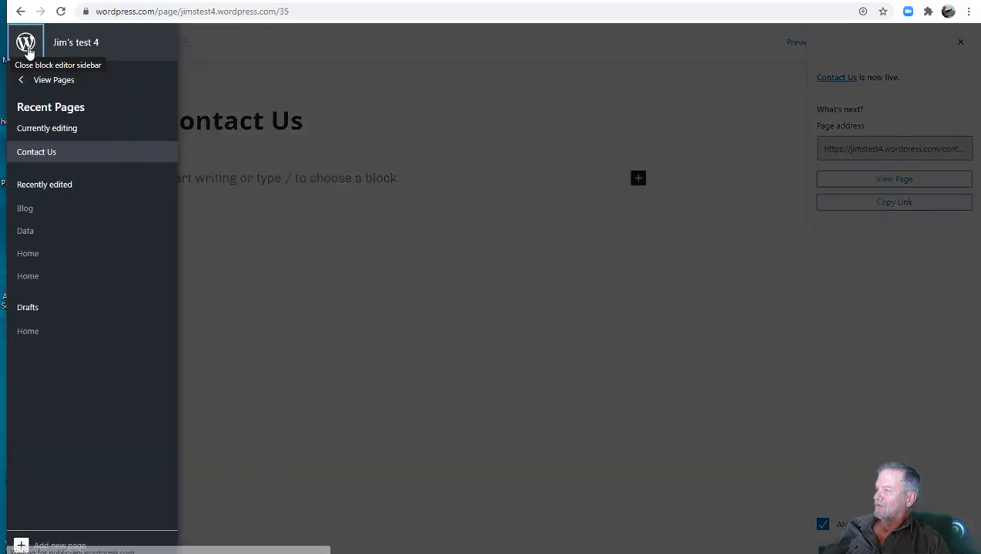
left_click(60, 86)
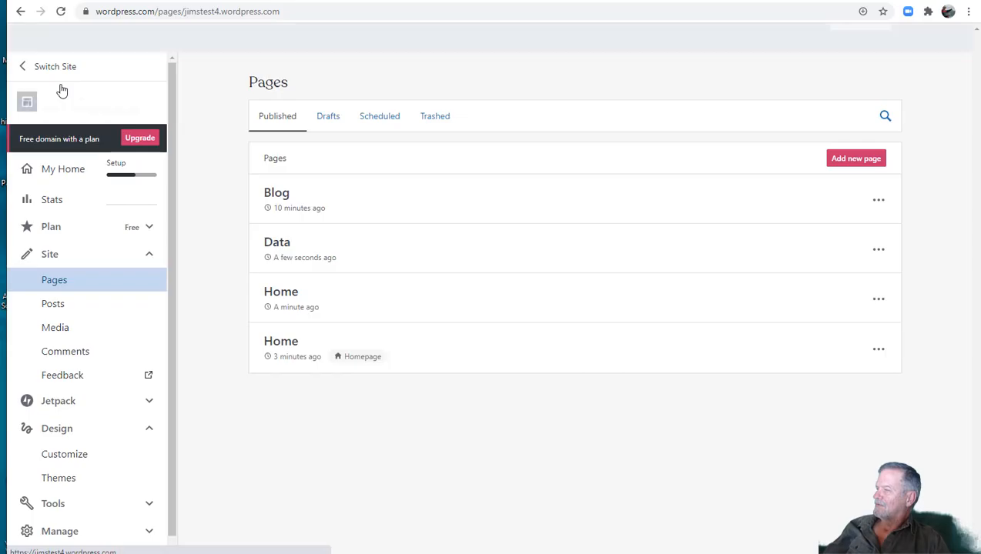
left_click(856, 159)
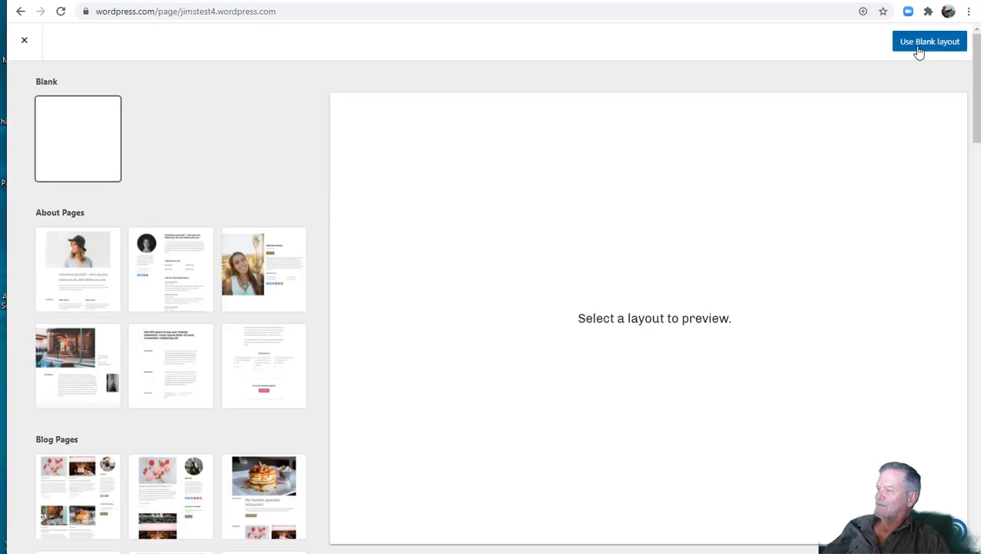
left_click(917, 52)
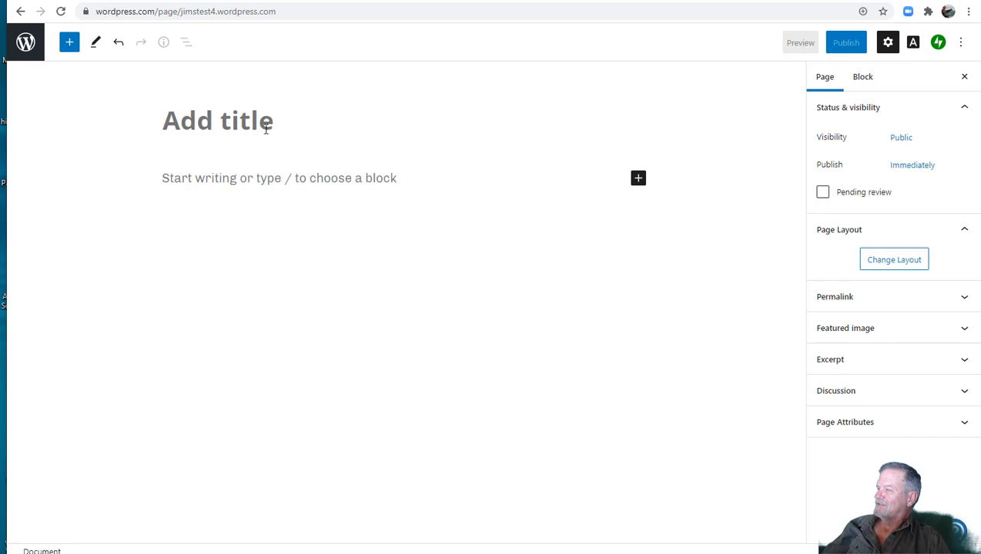
type("Maps")
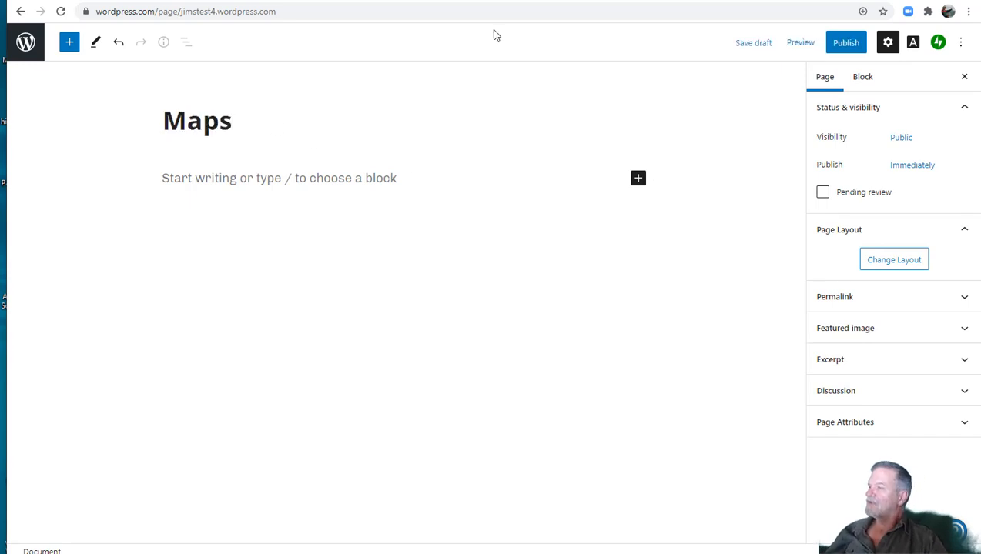
left_click(846, 43)
left_click(850, 43)
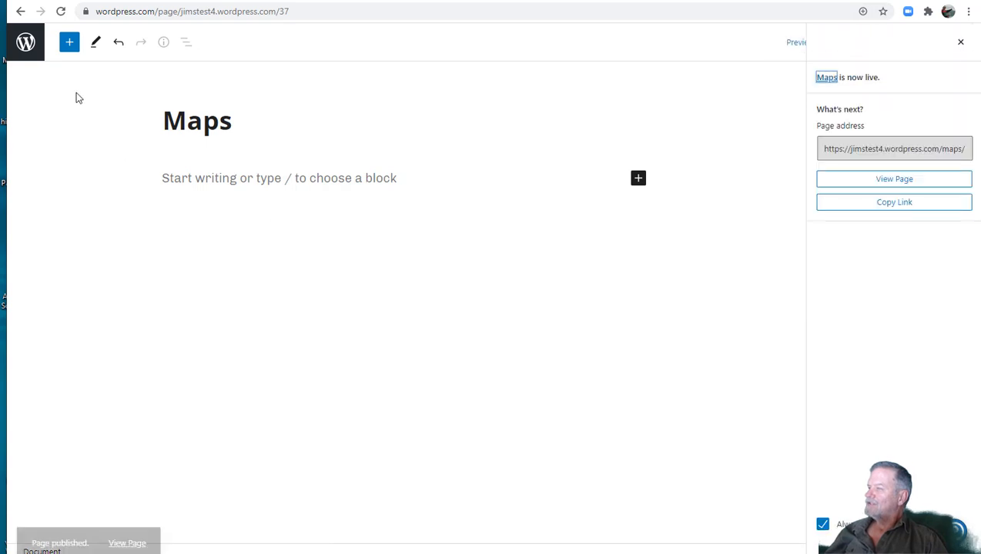
Step: Return to the page list and set the newly added blank Home page as the site's homepage
left_click(28, 44)
left_click(48, 81)
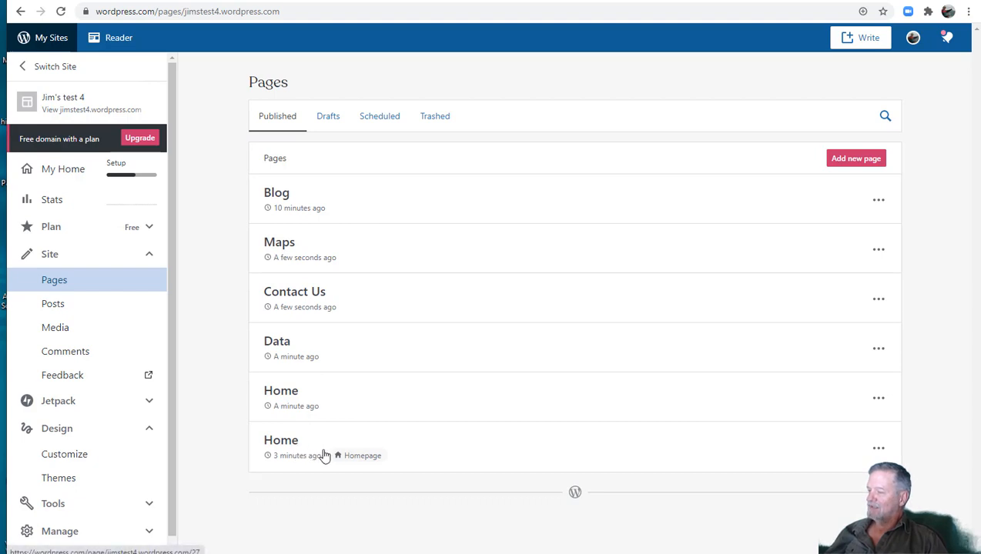
left_click(878, 399)
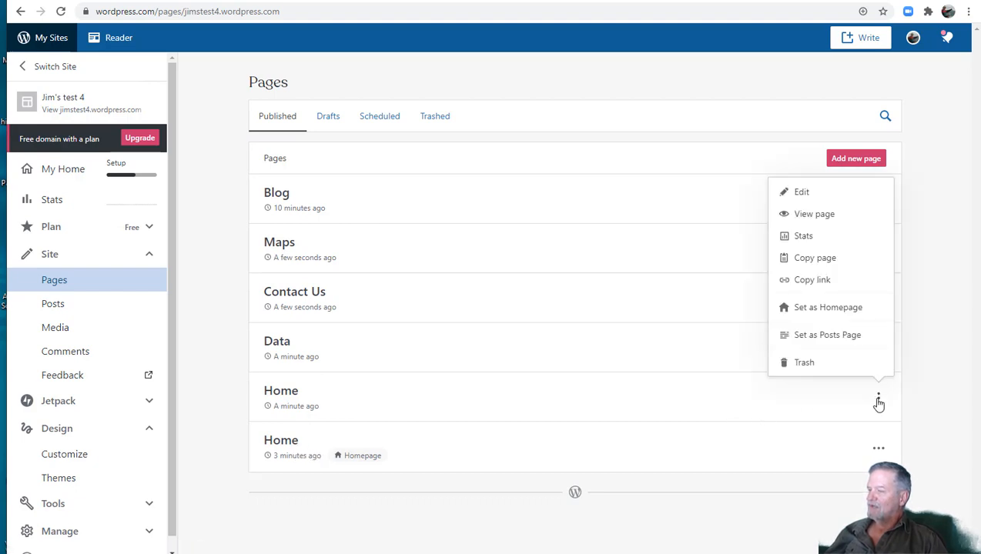
left_click(833, 309)
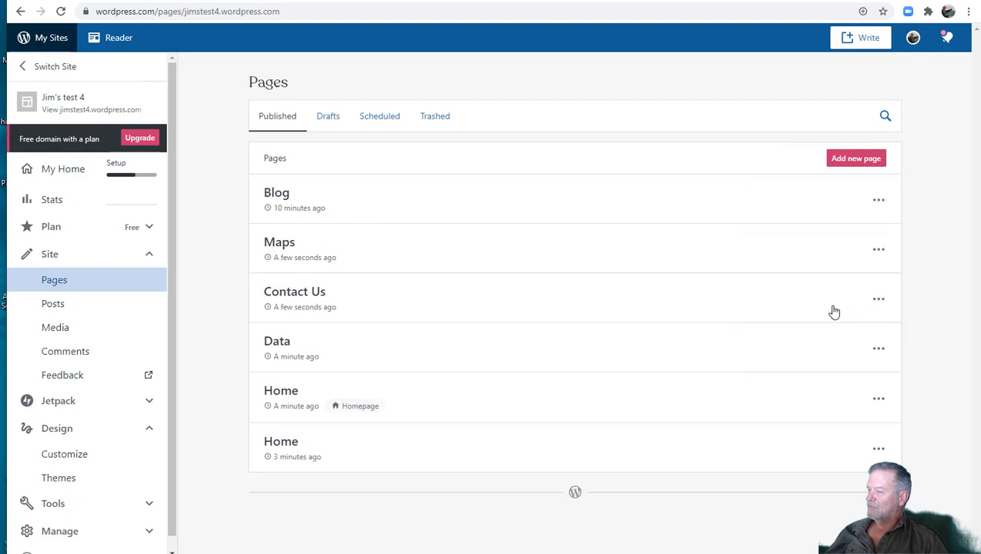
Step: Retitle the former homepage with the yoga workshop layout "Home old", update it, and return to the page list
left_click(282, 445)
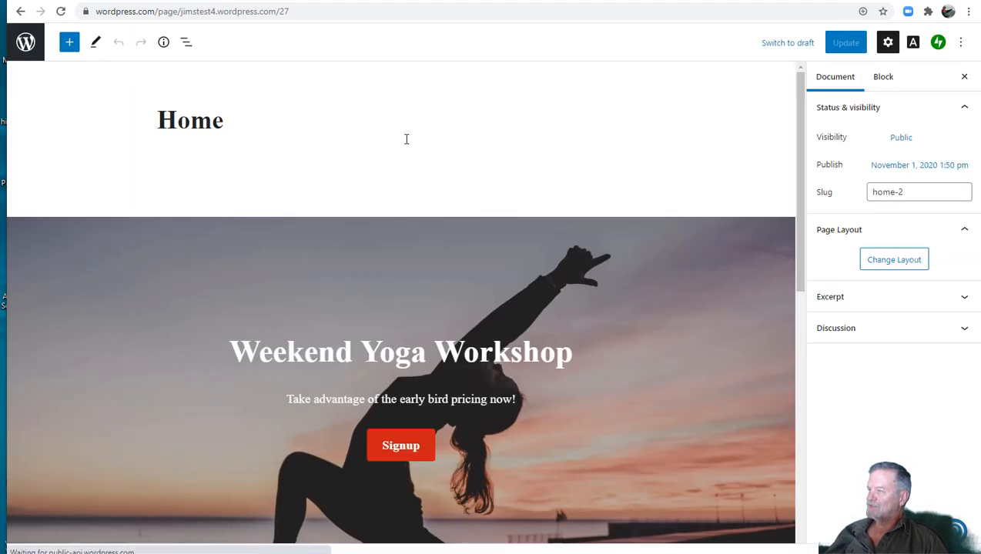
left_click(385, 129)
type("old")
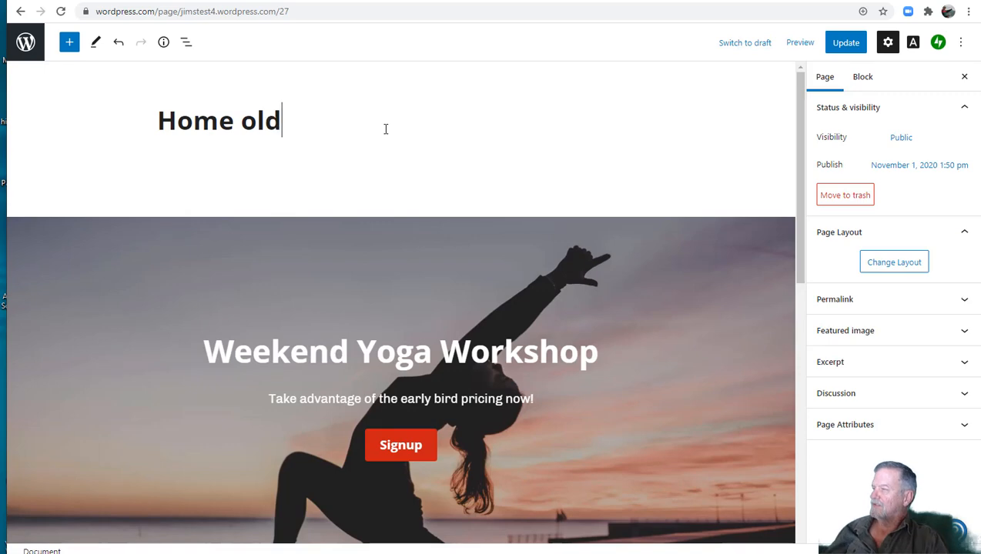
left_click(862, 47)
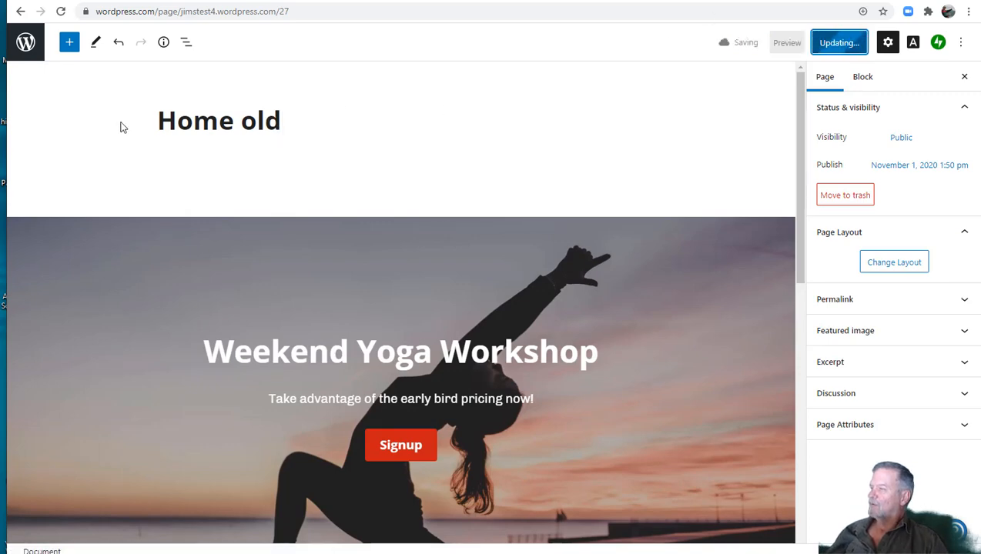
left_click(25, 44)
left_click(47, 81)
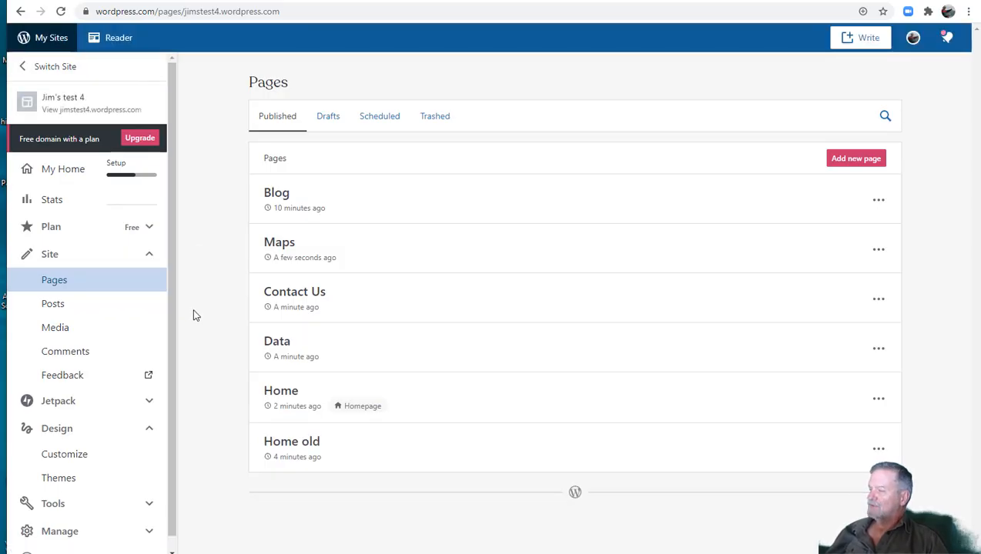
Step: In the site customizer's Site Identity settings, set the site title to the owner's first name in possessive form followed by "Test Site for GSP 510"
scroll(168, 331, "down", 1)
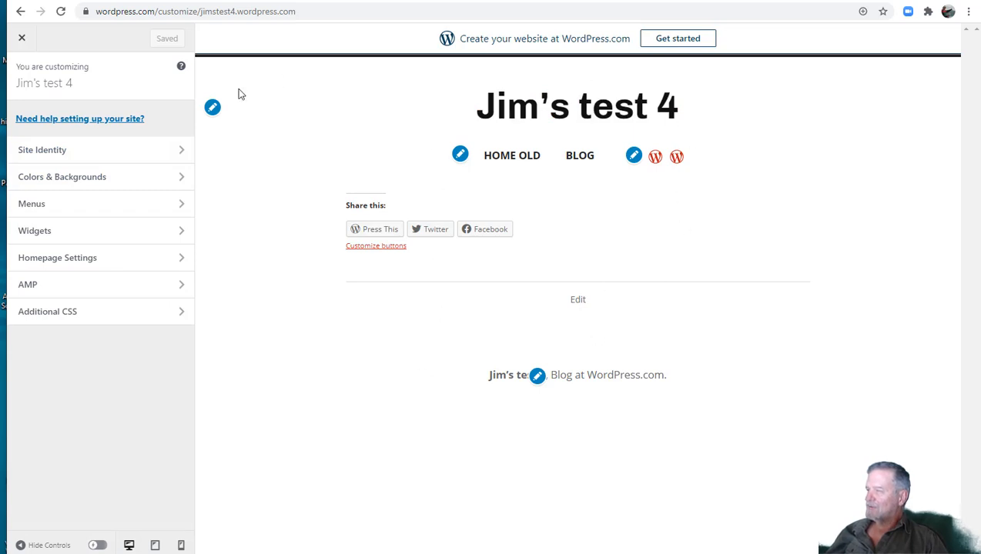
left_click(108, 164)
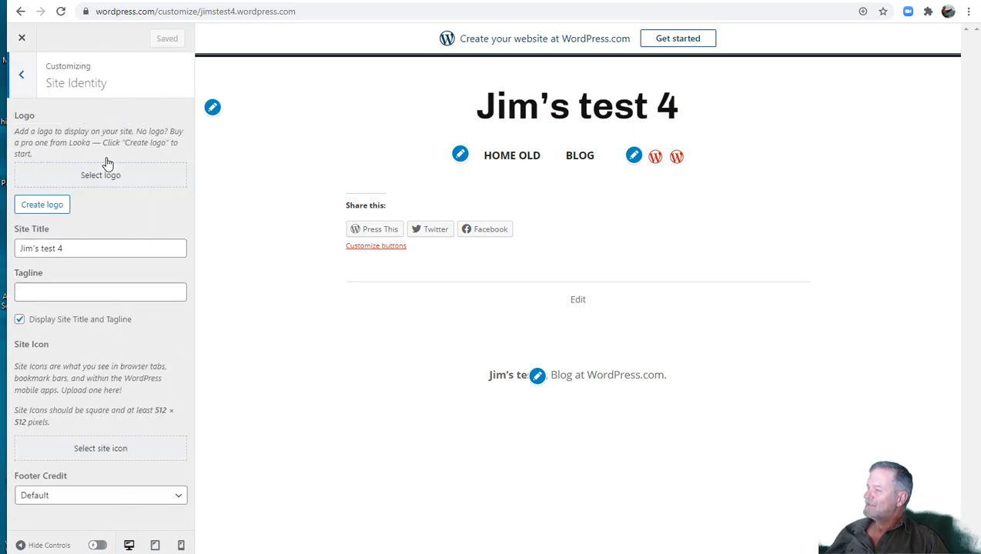
left_click_drag(110, 250, 2, 245)
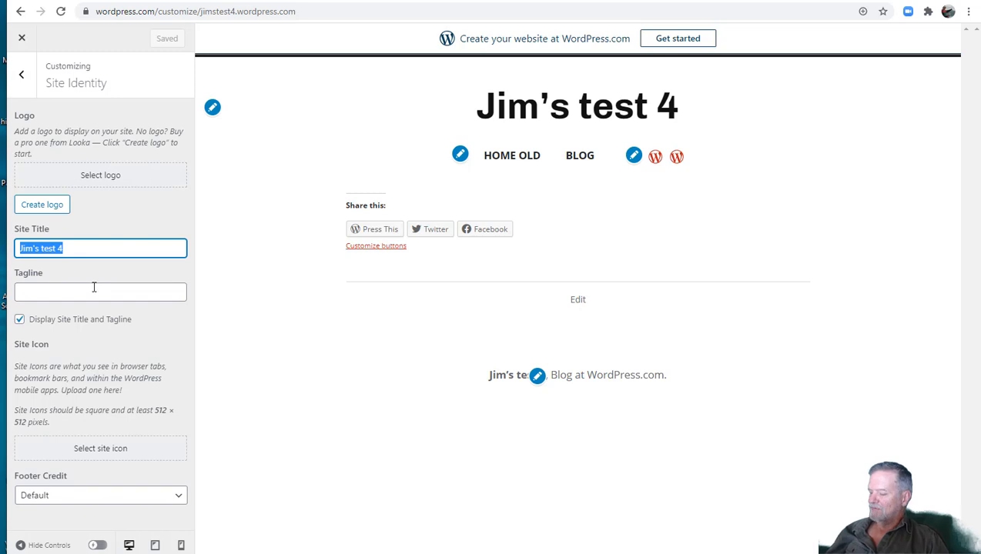
type("Jim")
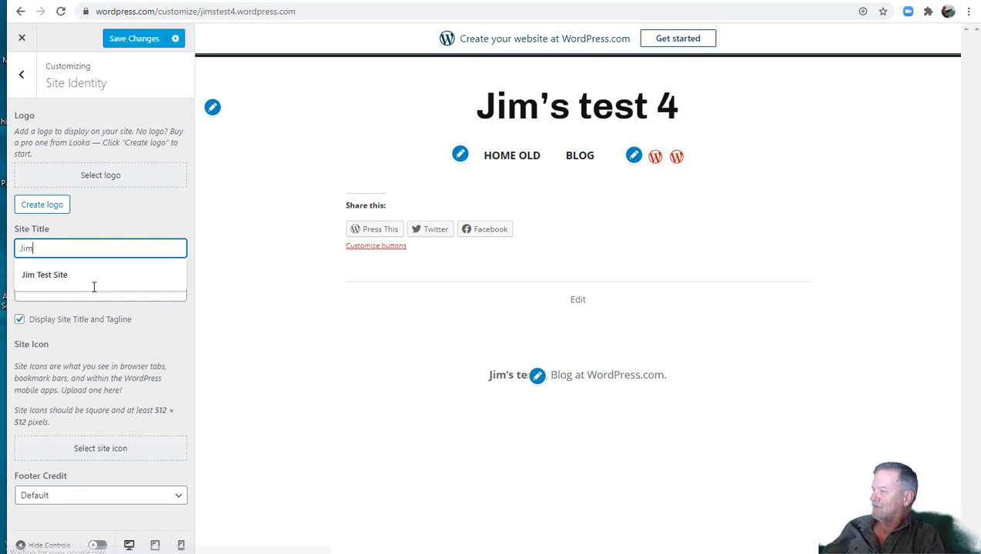
type("'s Test S")
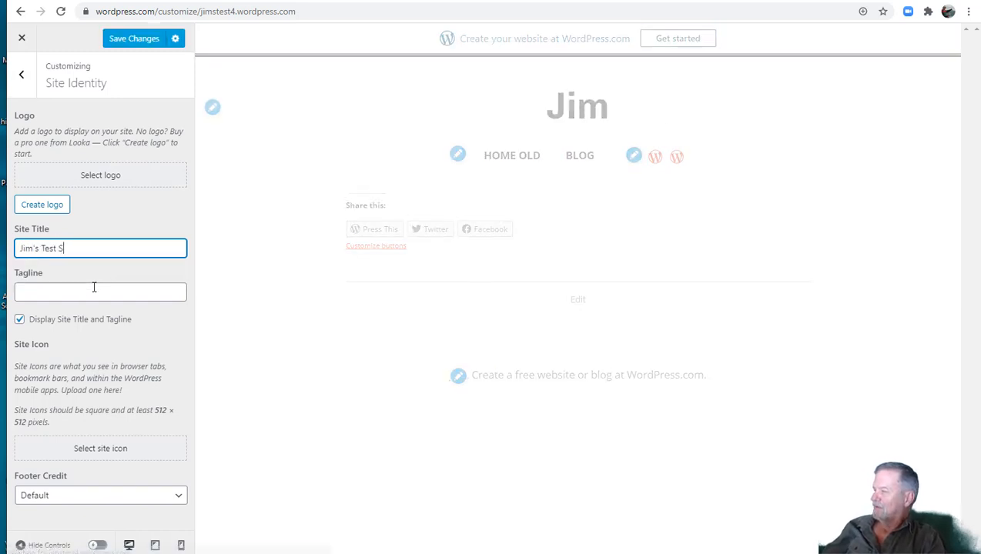
type("ite for GSP 510")
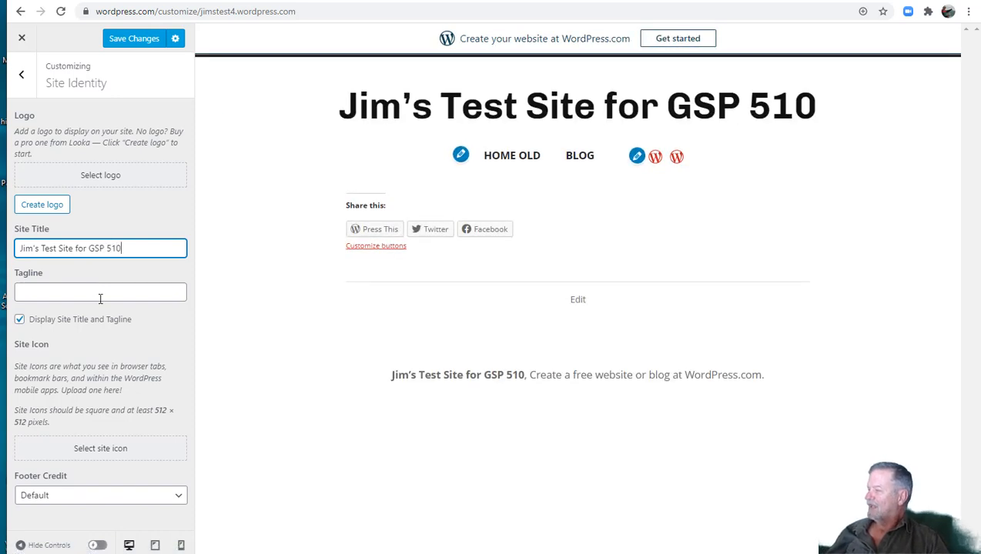
Step: Try the WordPress.com footer credit, restore it to Default, and save the site identity changes
left_click(101, 296)
left_click(236, 407)
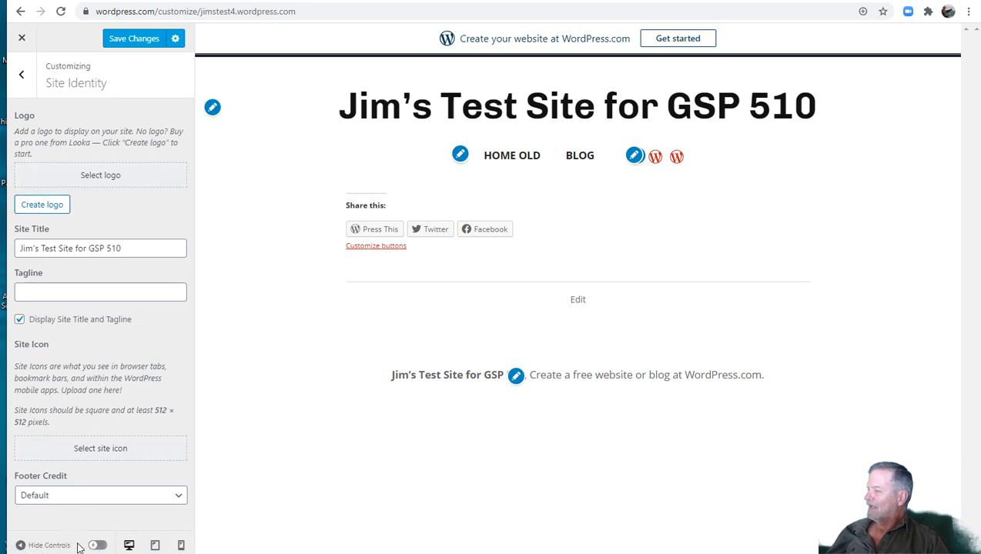
left_click(82, 504)
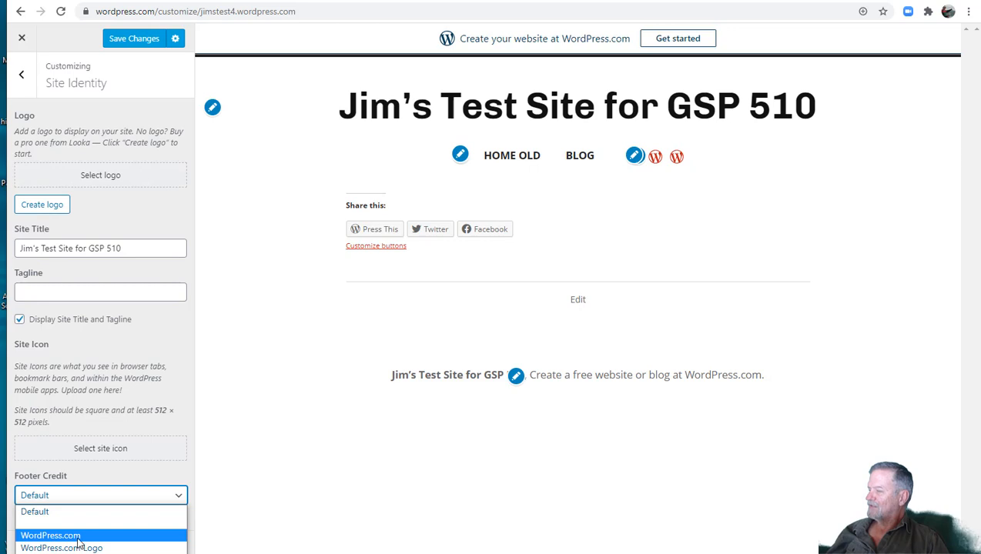
left_click(50, 535)
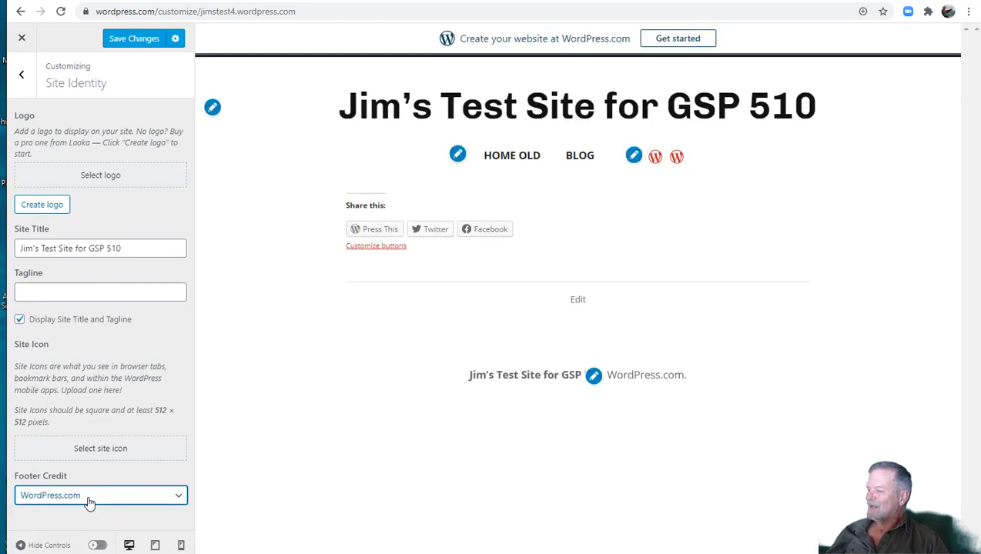
left_click(89, 503)
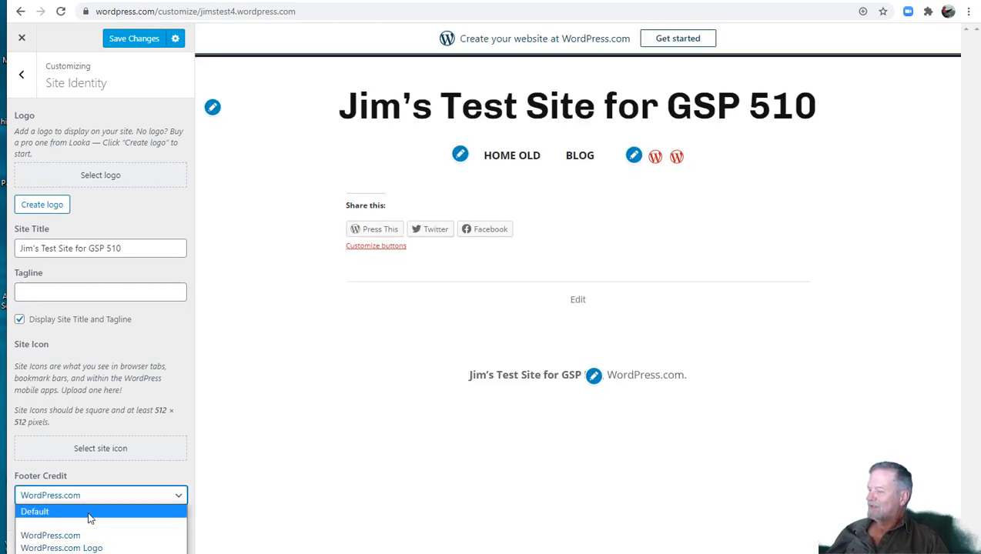
left_click(87, 512)
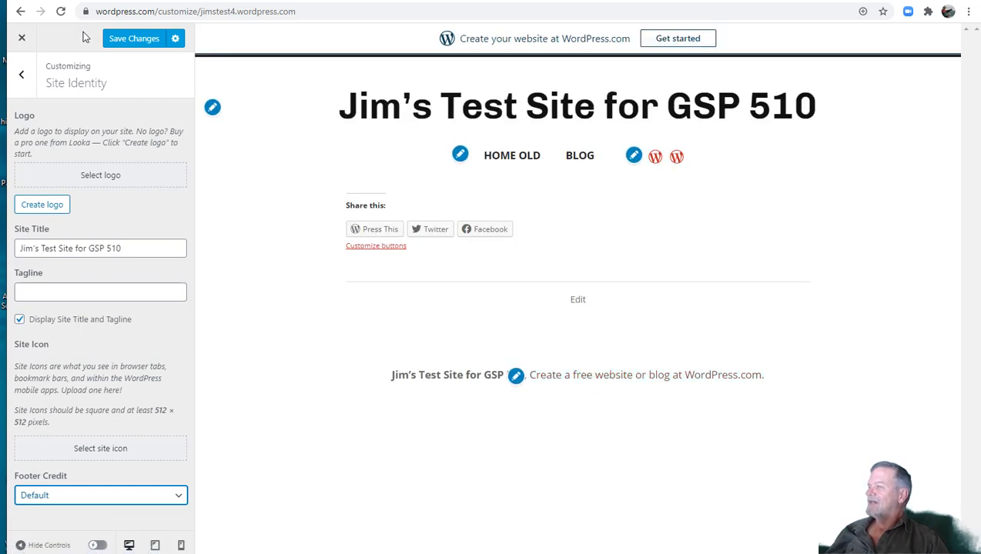
left_click(123, 39)
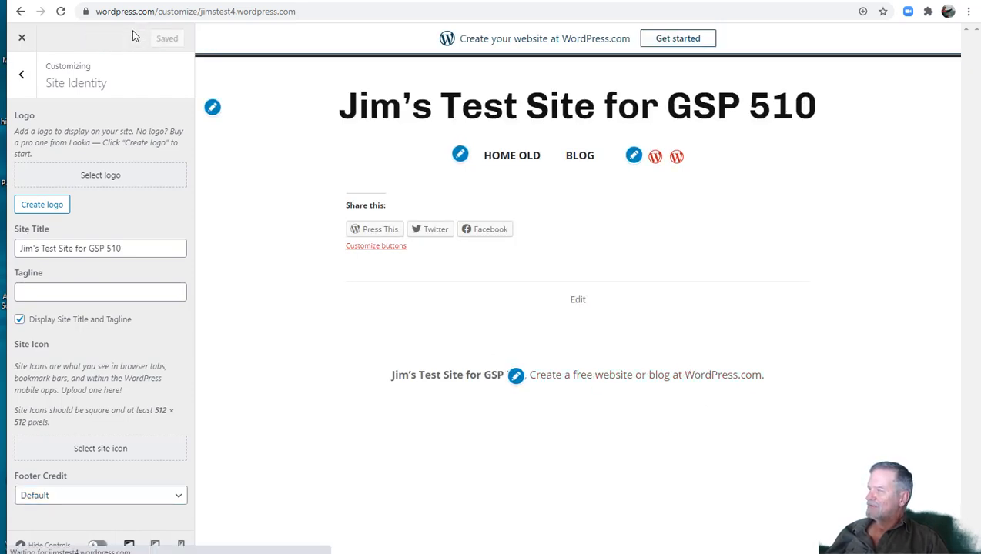
Step: Look over the Colors & Backgrounds options and the Footer widget area in the customizer
left_click(17, 78)
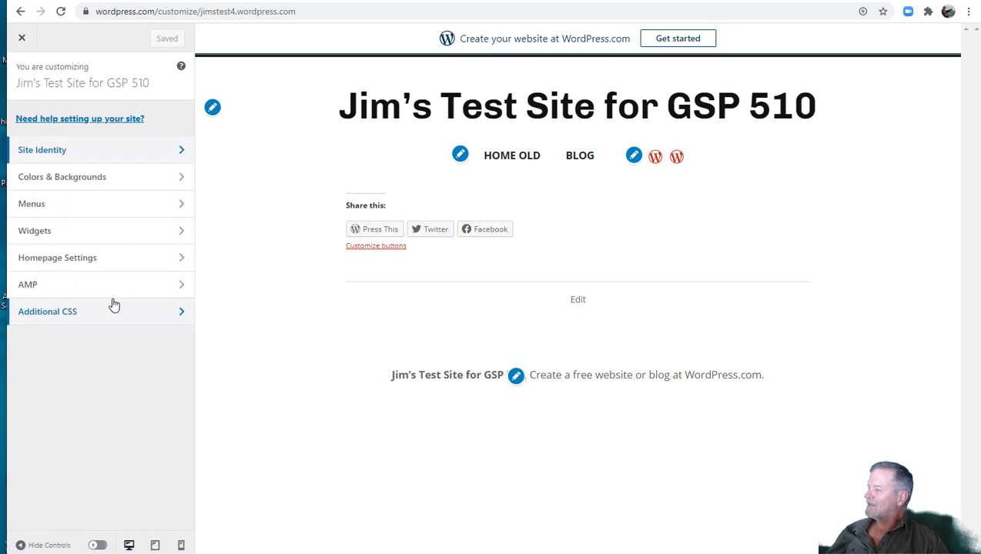
left_click(93, 181)
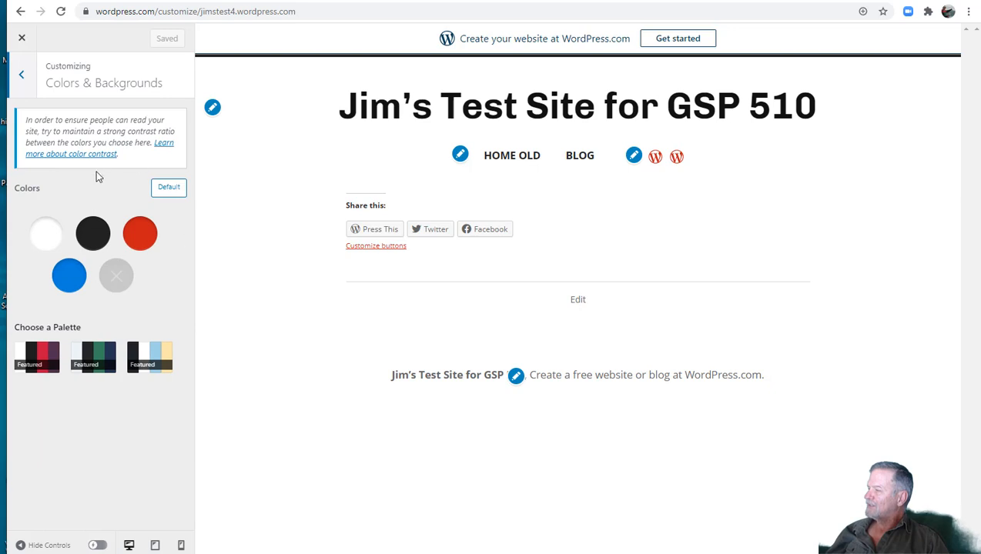
left_click(24, 67)
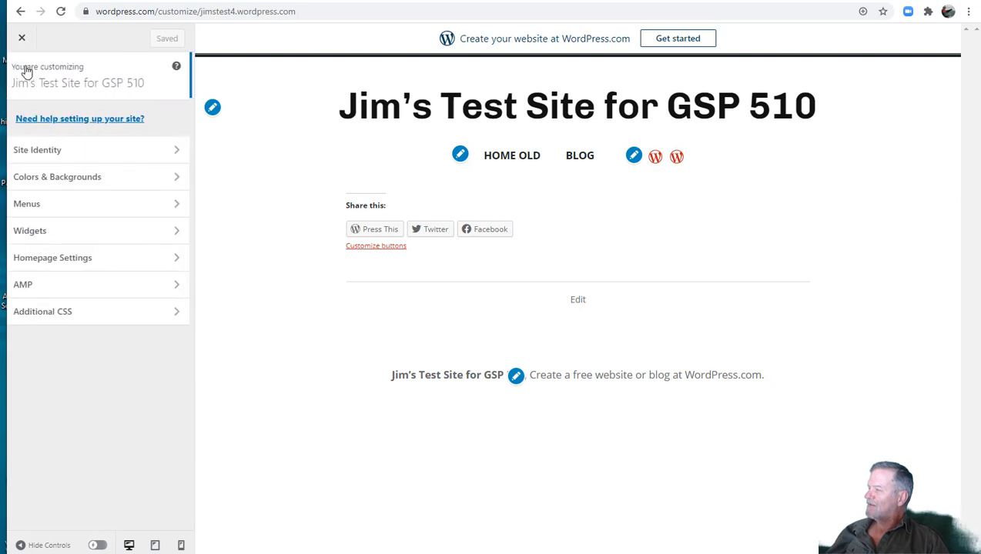
left_click(90, 233)
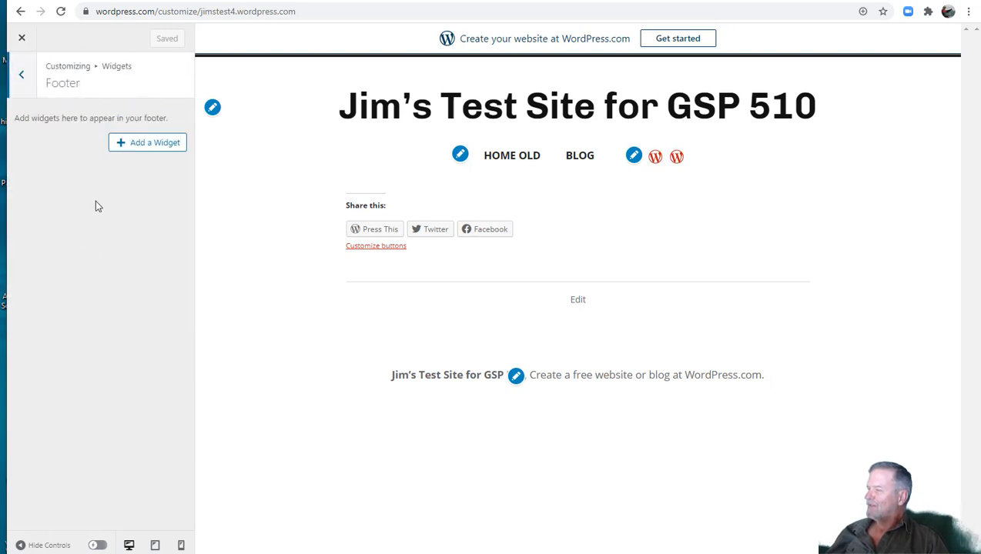
Step: In the customizer's Homepage Settings, choose Home as the static homepage and return to the main options
left_click(24, 77)
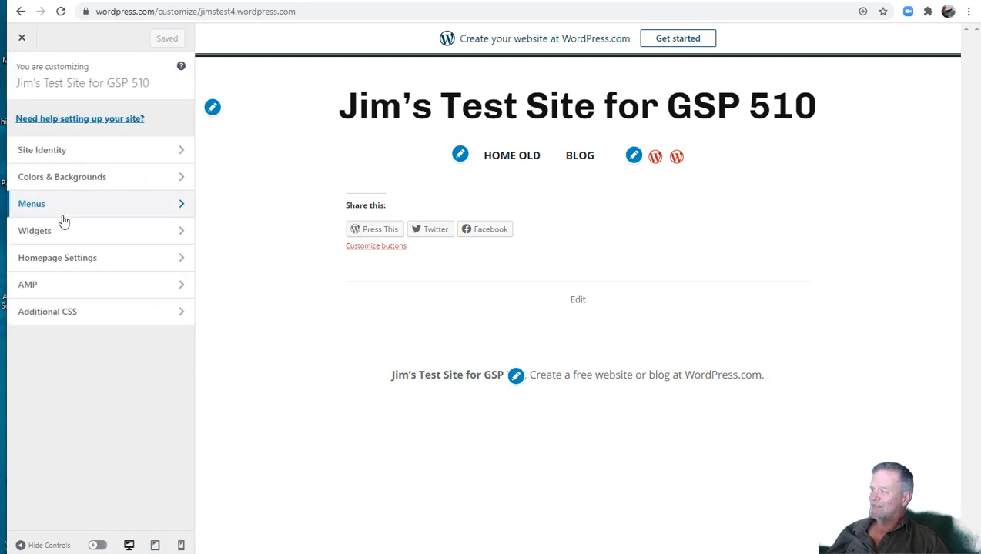
left_click(64, 265)
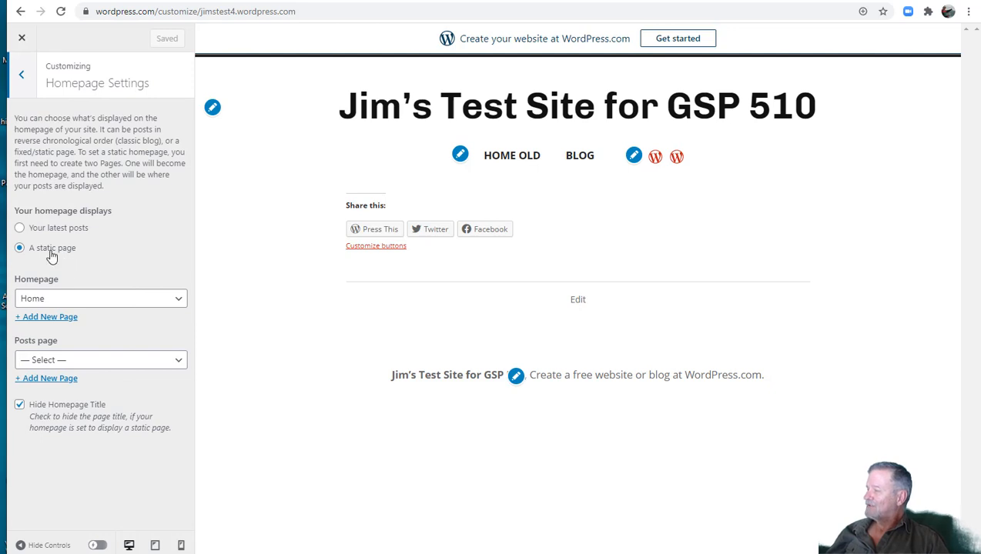
left_click(74, 302)
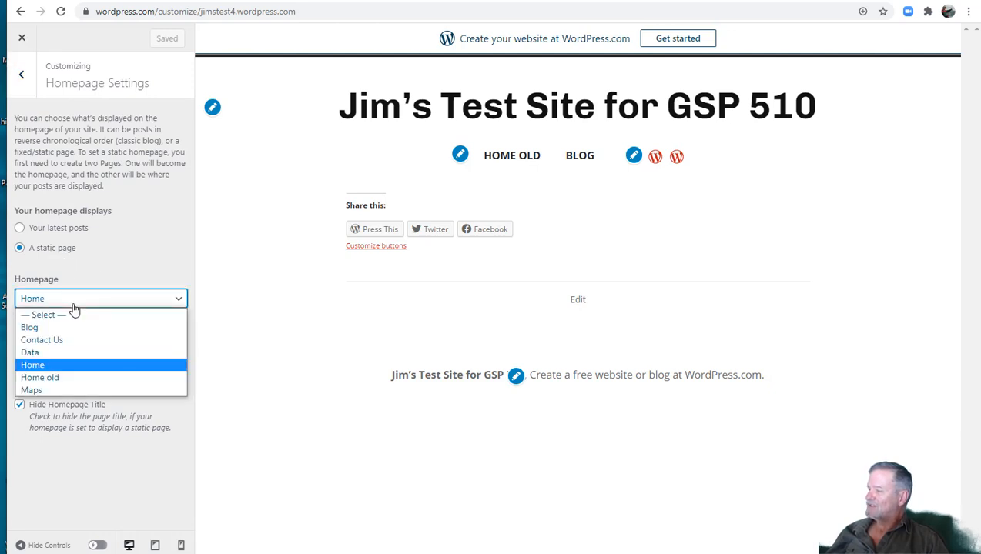
left_click(74, 364)
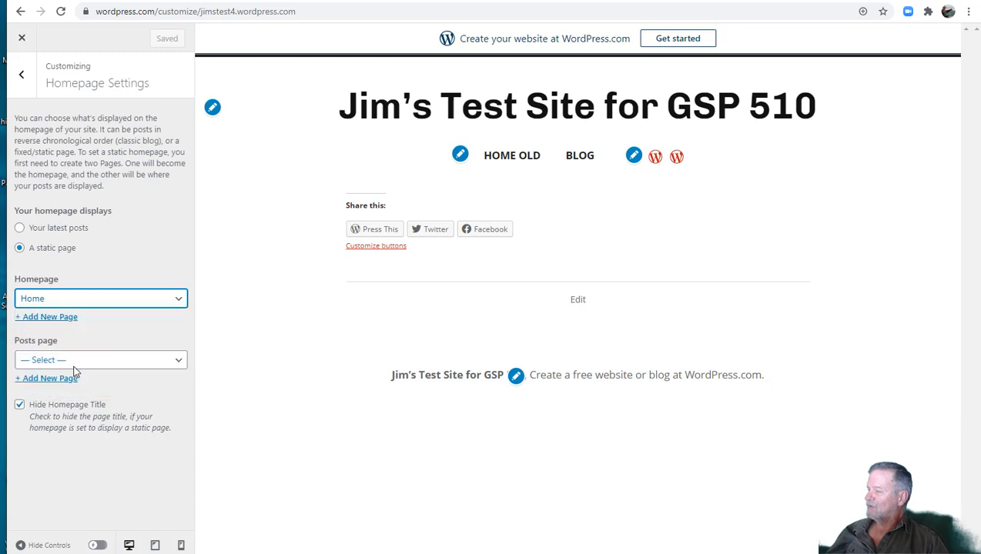
left_click(21, 75)
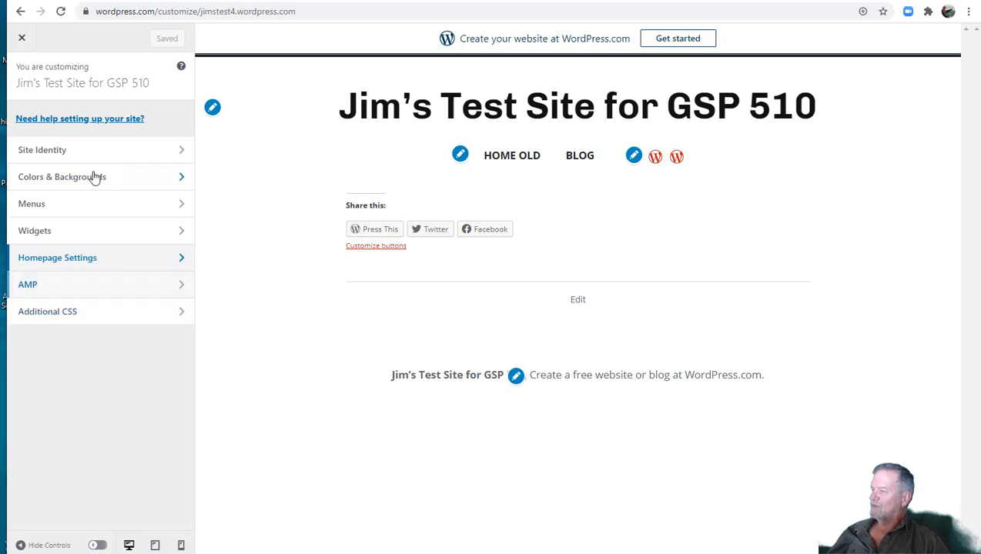
Step: Remove the Home old item from the Primary menu
left_click(100, 203)
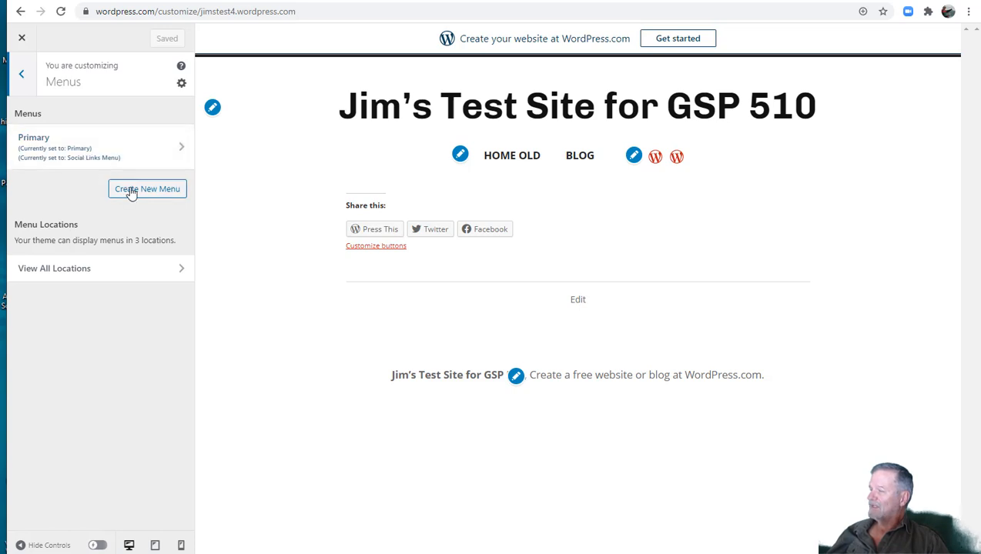
left_click(104, 150)
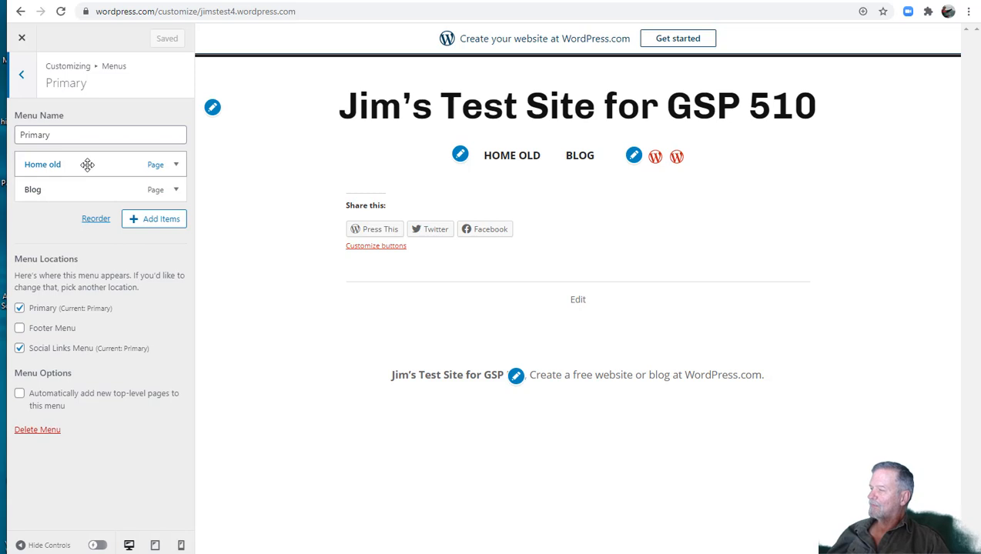
left_click(171, 169)
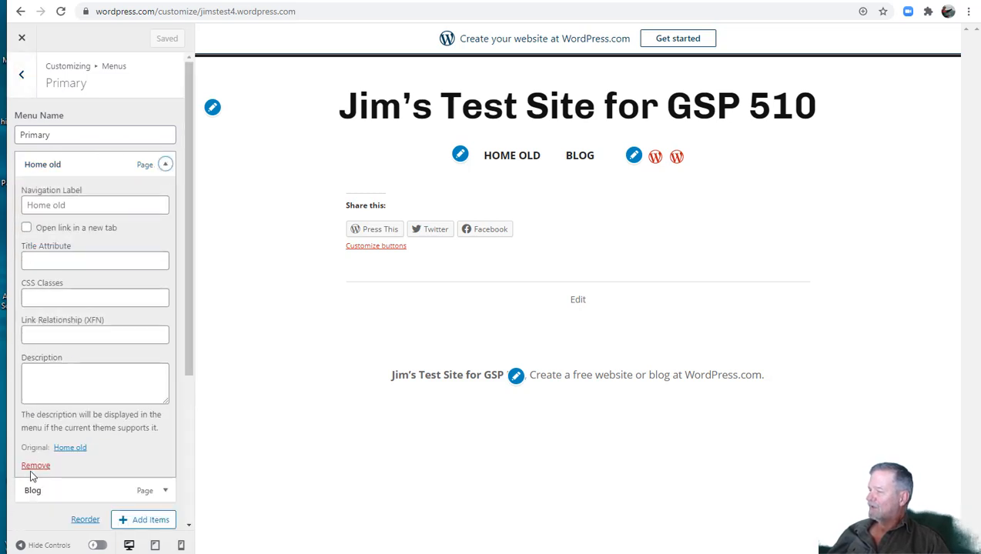
left_click(35, 467)
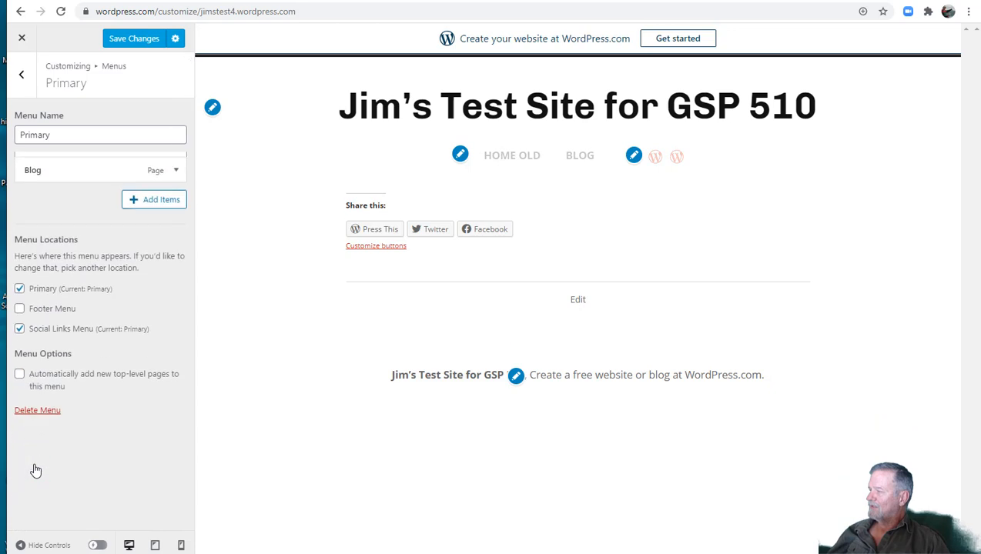
Step: Add the Home, Maps, Contact Us and Data pages to the Primary menu and remove Blog from it
left_click(174, 198)
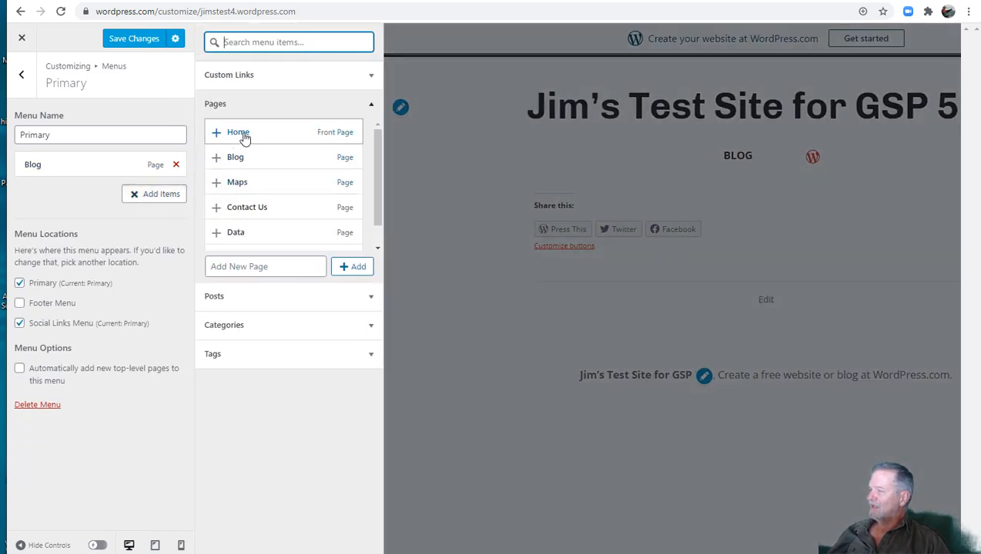
scroll(285, 164, "down", 1)
scroll(285, 164, "up", 1)
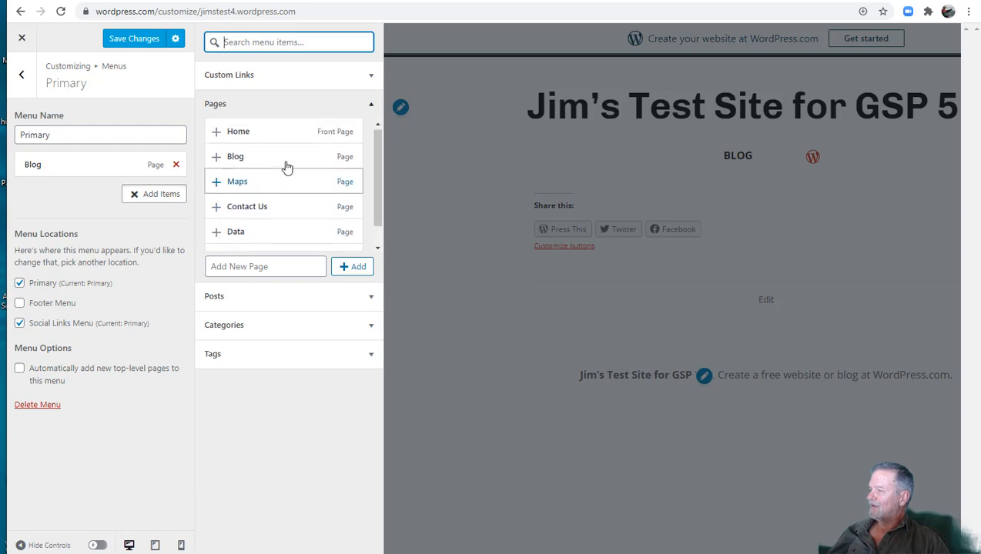
left_click(284, 139)
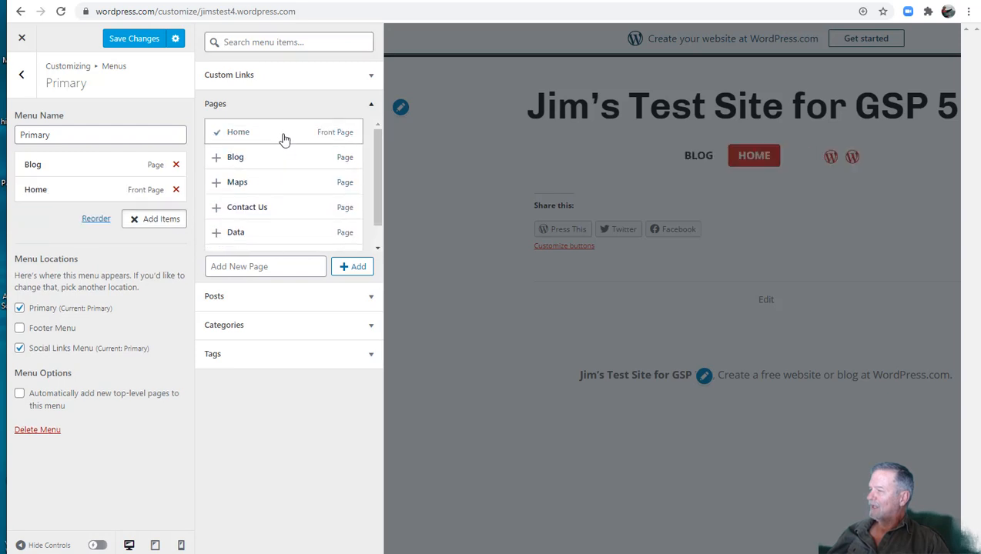
left_click(274, 183)
left_click(273, 207)
scroll(273, 215, "down", 1)
left_click(273, 215)
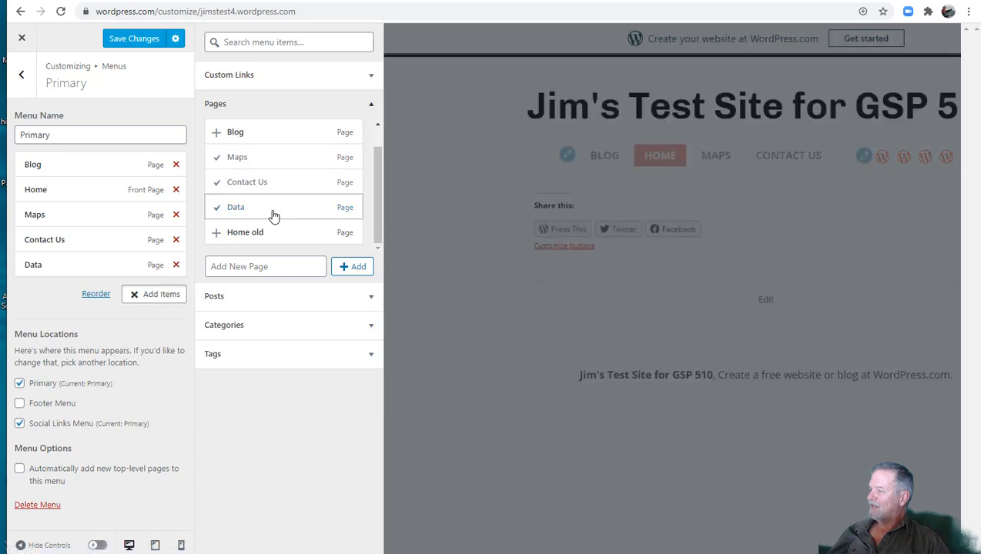
left_click(176, 165)
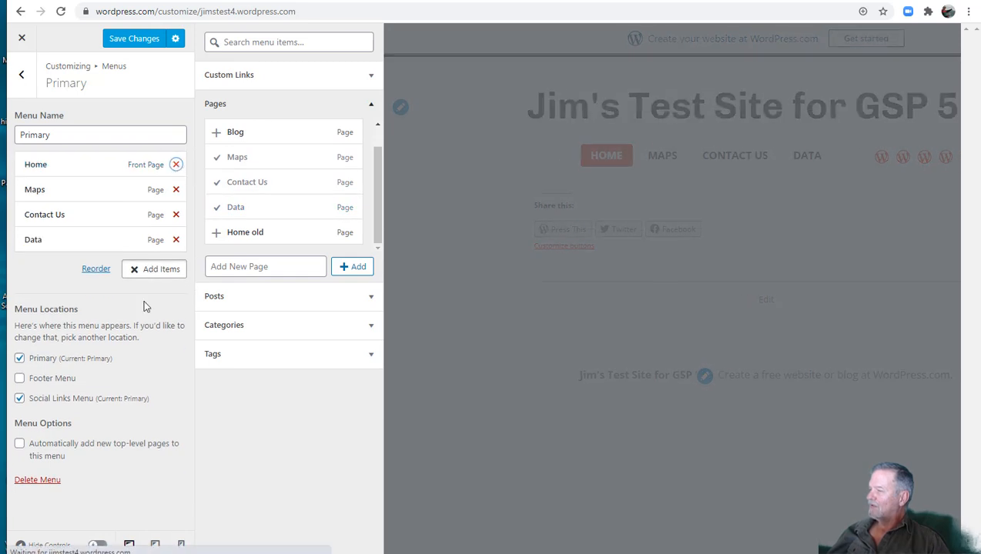
left_click(160, 270)
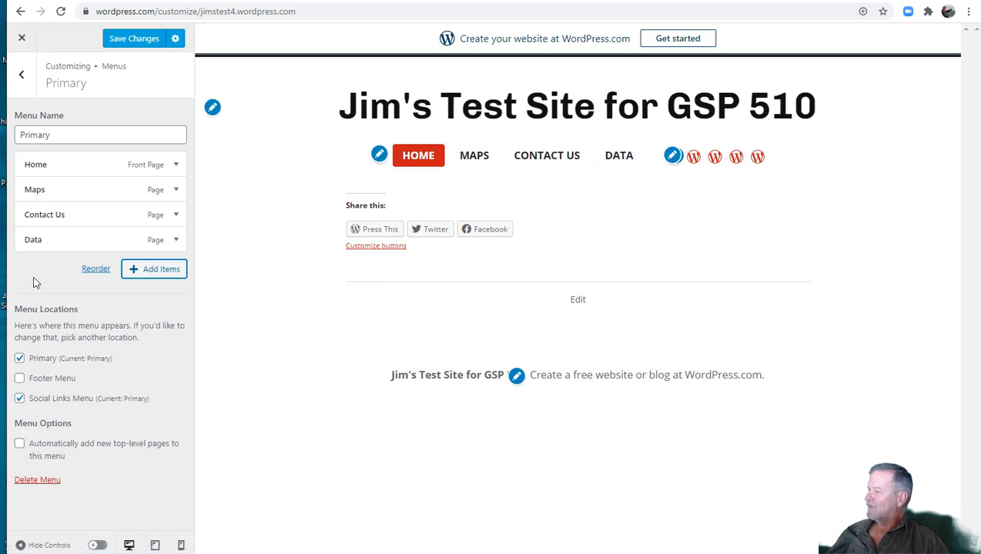
Step: Review the Maps menu item's settings, including its navigation label, and save the menu changes
left_click(64, 199)
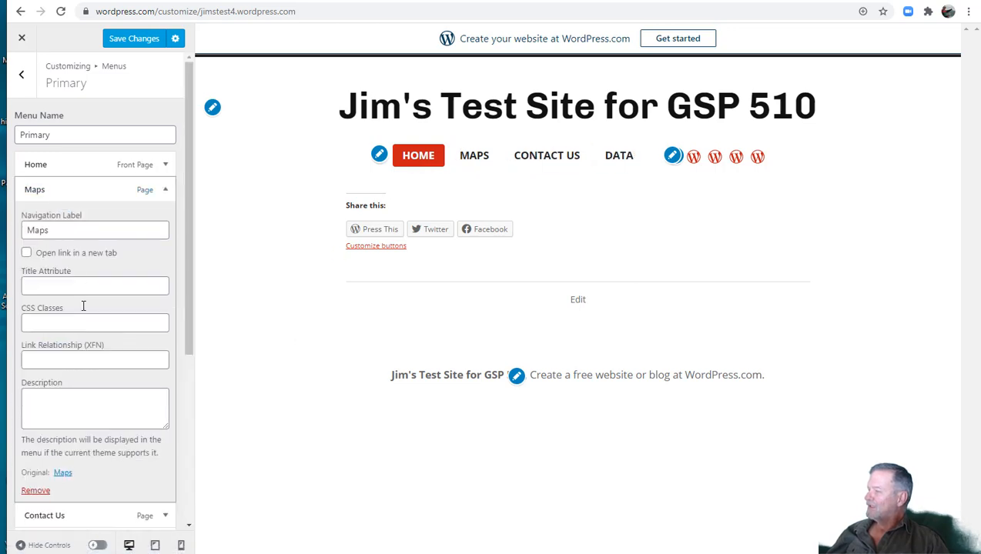
scroll(81, 384, "down", 3)
scroll(80, 385, "up", 3)
left_click_drag(63, 231, 8, 226)
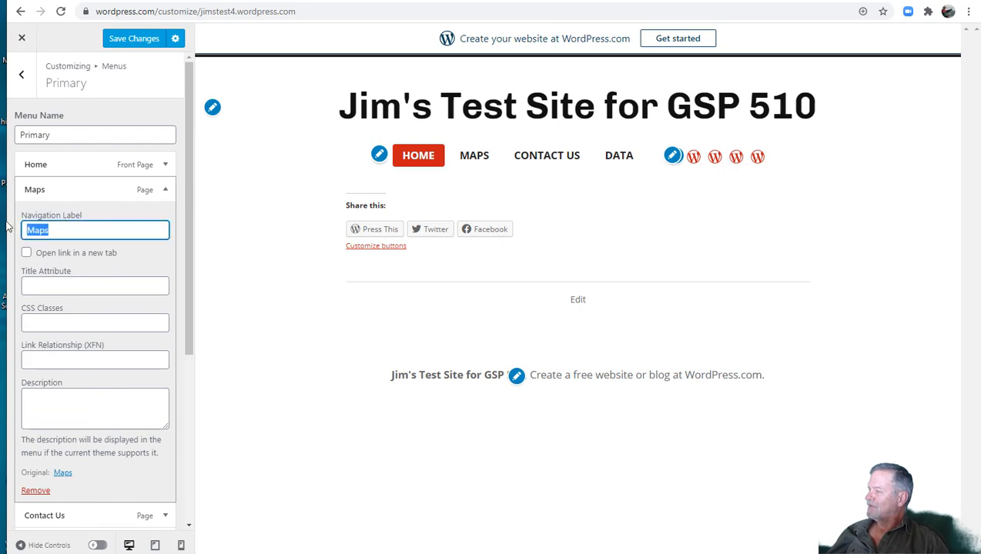
left_click(108, 485)
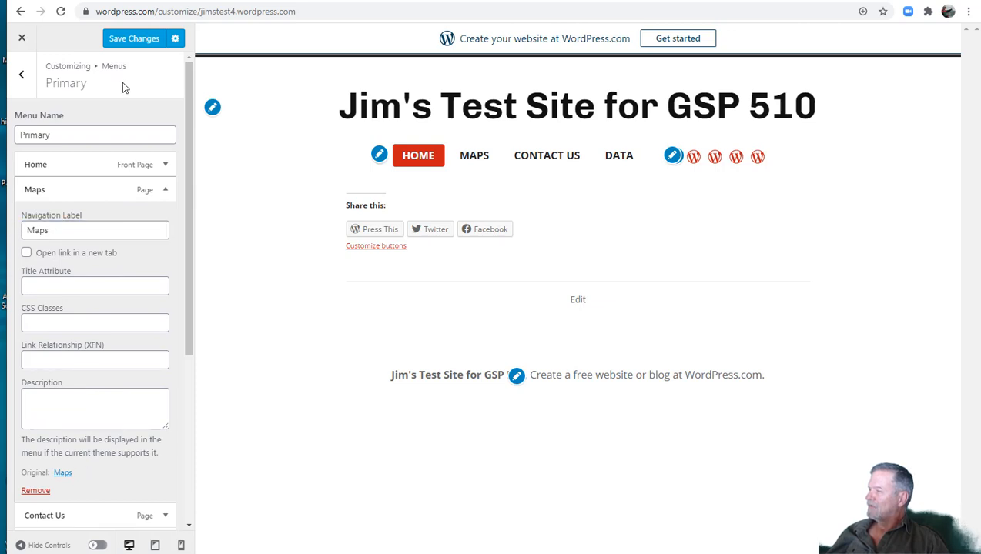
left_click(127, 40)
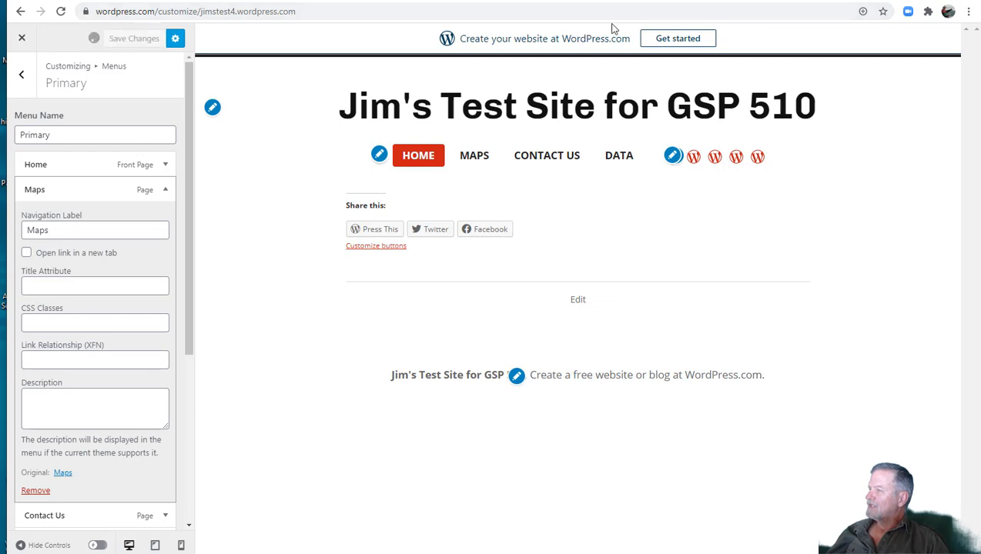
Step: Switch to the live site and reload it to check the updated homepage
left_click(664, 0)
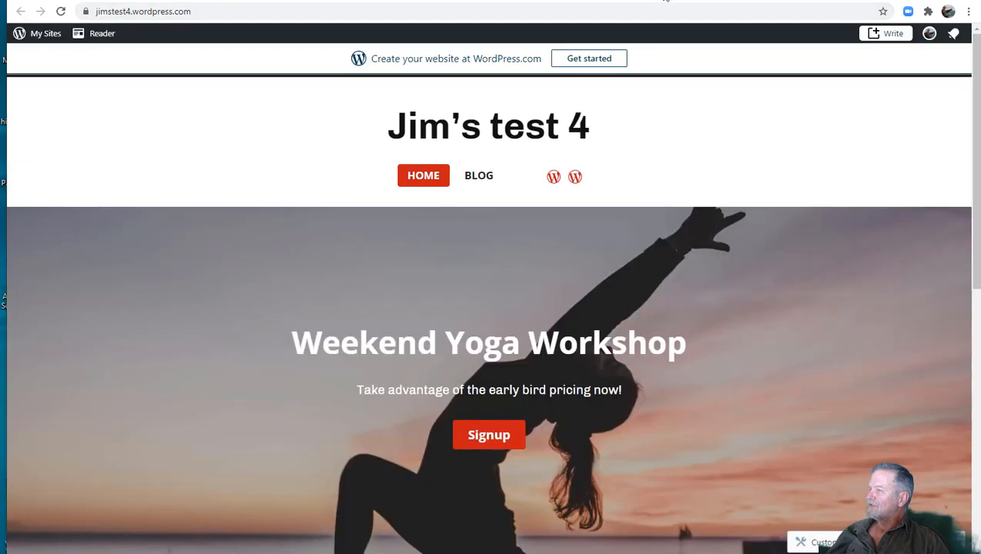
right_click(689, 115)
left_click(720, 148)
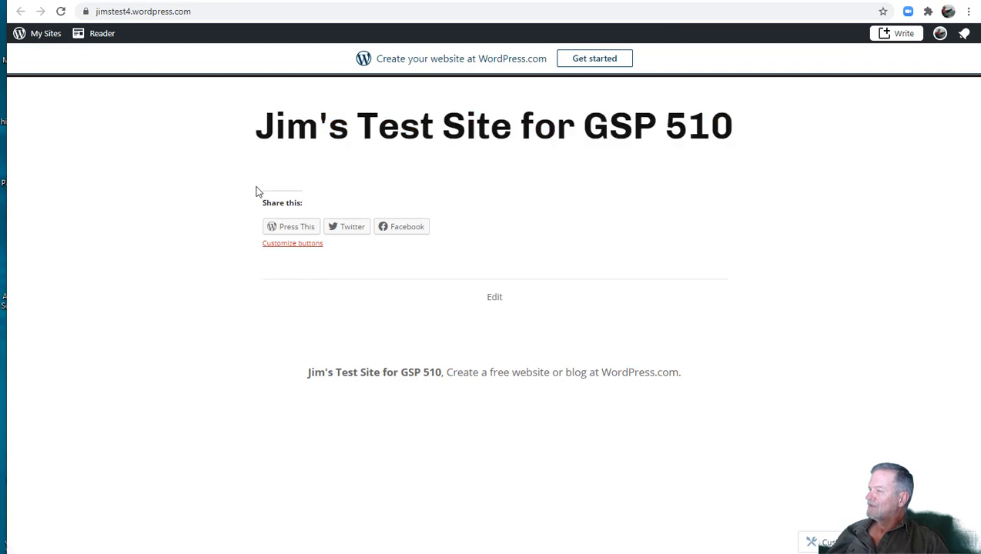
Step: Back in the customizer, collapse the Maps item and turn off the Social Links Menu location for the Primary menu
left_click(600, 2)
left_click(75, 191)
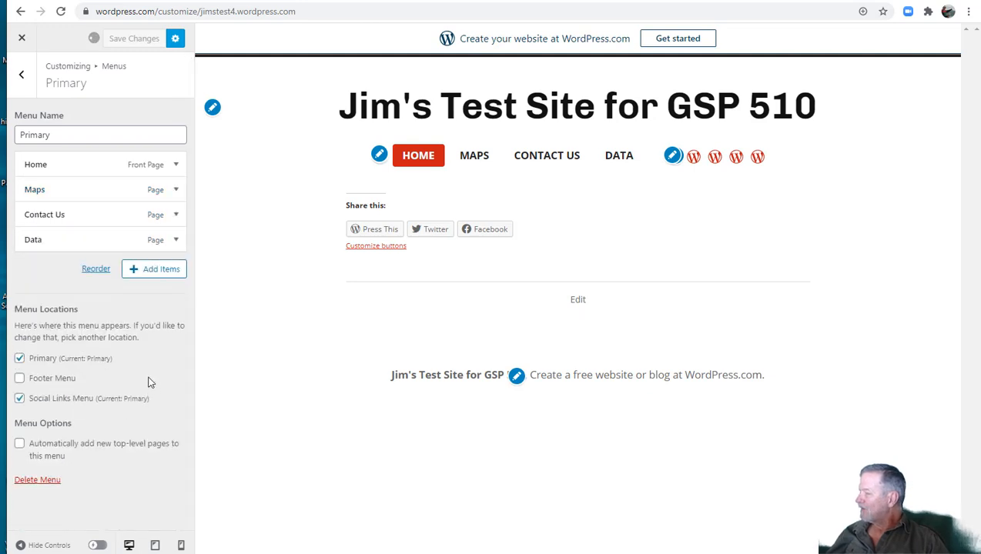
left_click(73, 398)
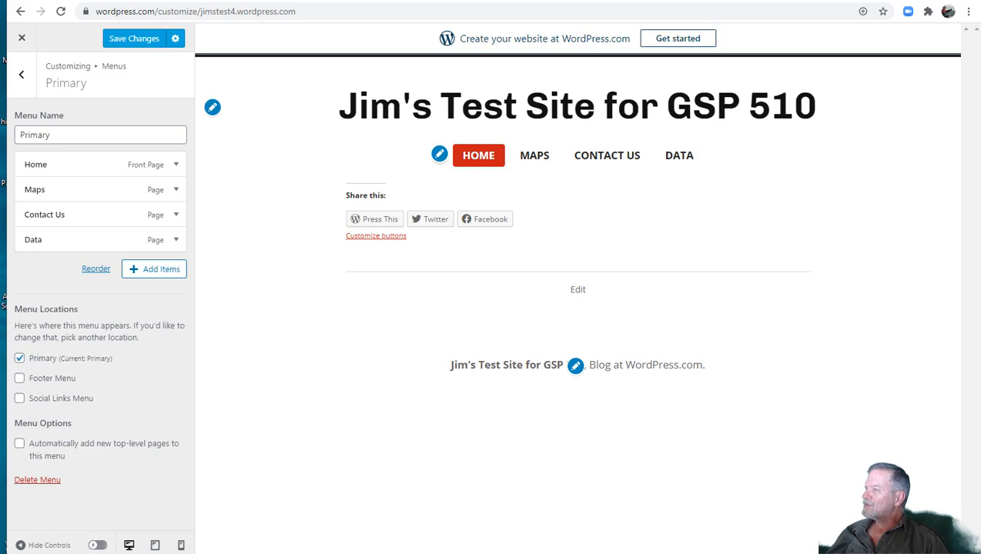
Step: On the live site, check the navigation links by visiting the Home, Maps, Contact Us and Data pages
left_click(593, 1)
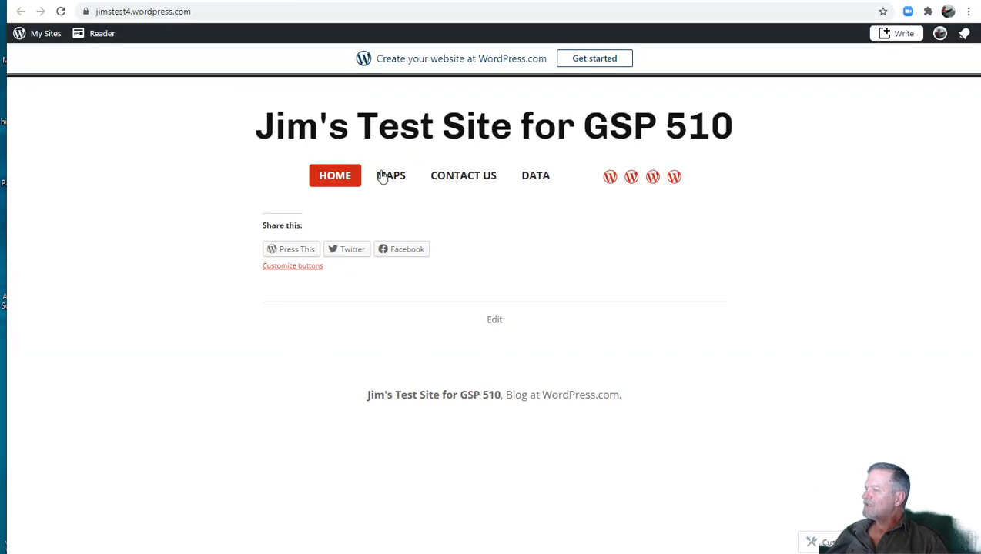
left_click(512, 175)
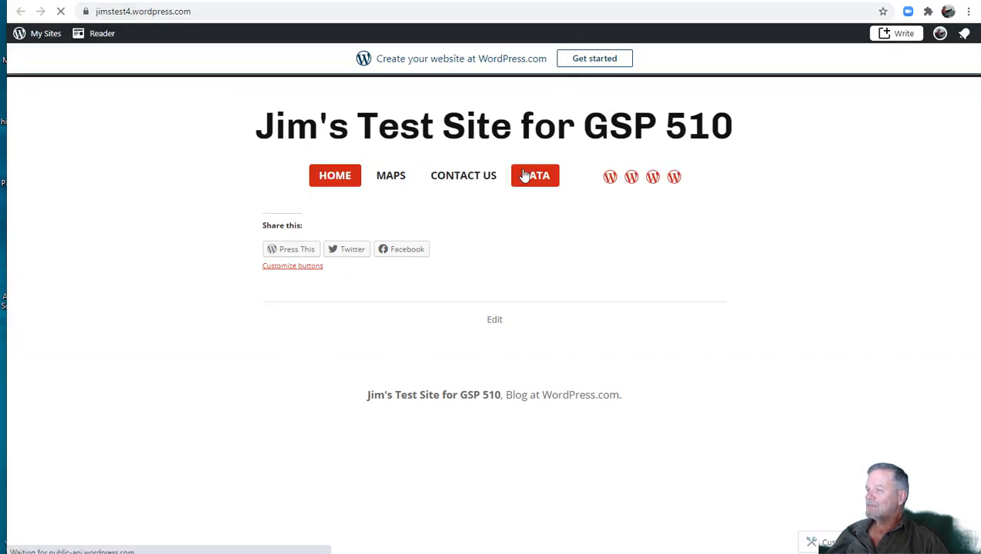
left_click(478, 180)
left_click(393, 179)
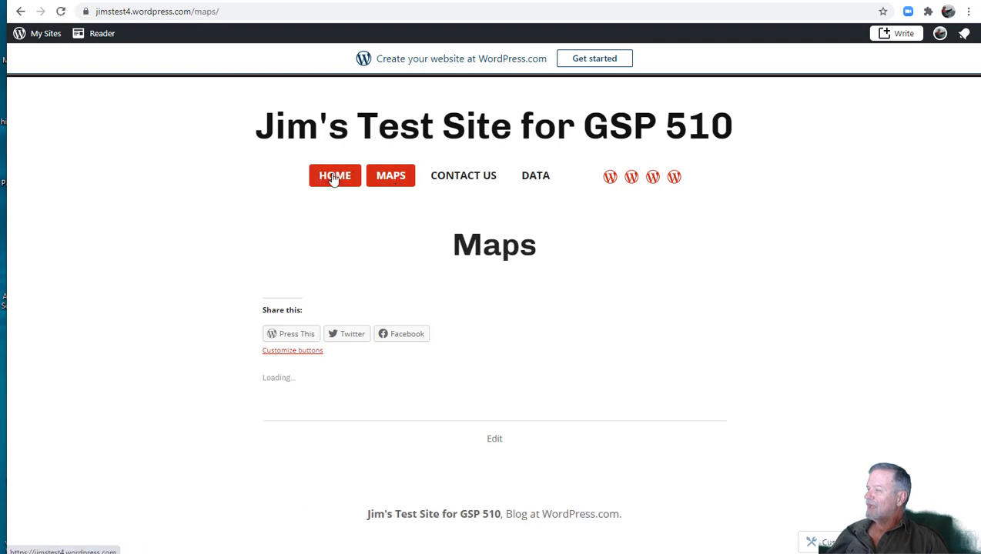
left_click(332, 179)
left_click(401, 179)
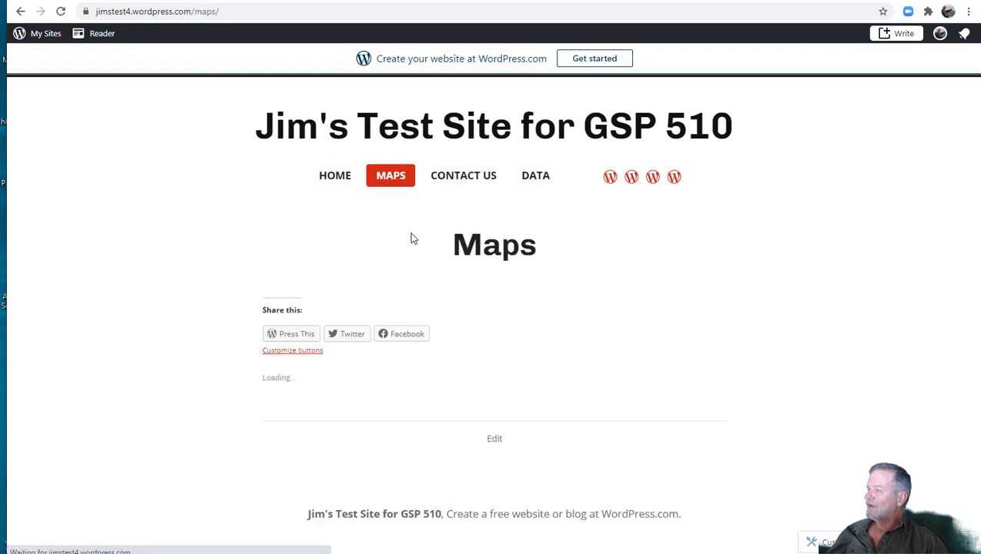
left_click(449, 183)
left_click(528, 183)
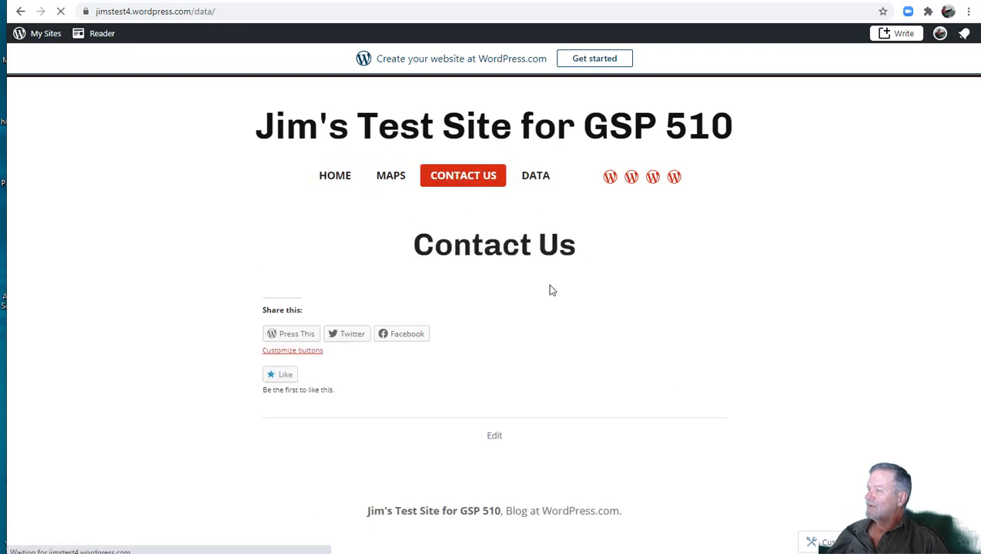
left_click(343, 175)
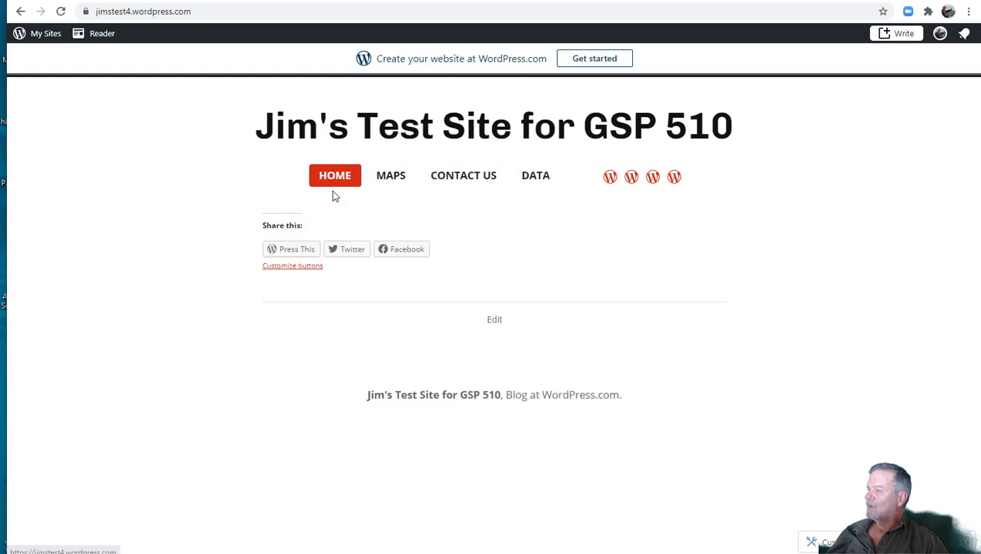
left_click(386, 176)
left_click(438, 176)
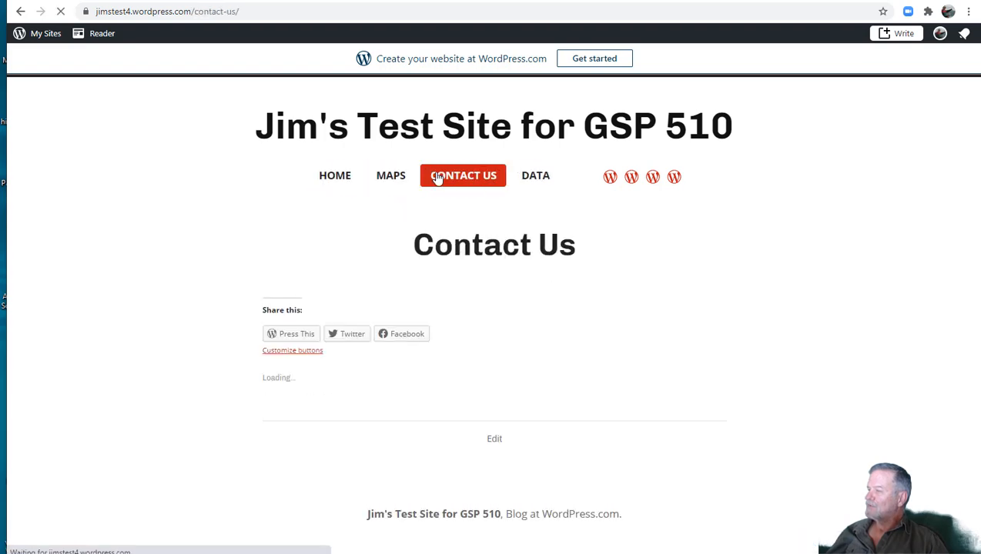
left_click(536, 177)
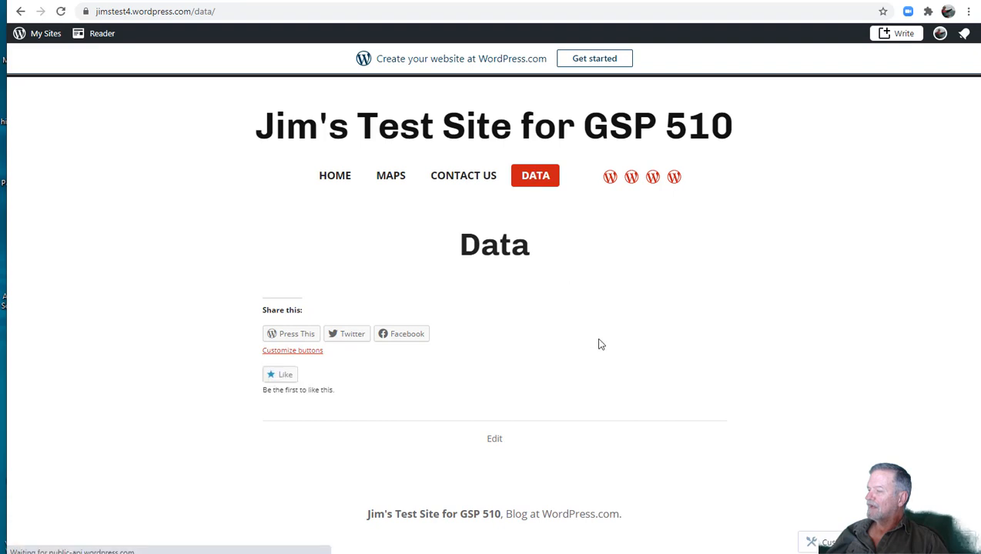
Step: Close the site customizer and open the Home page for editing from the page list
left_click(595, 0)
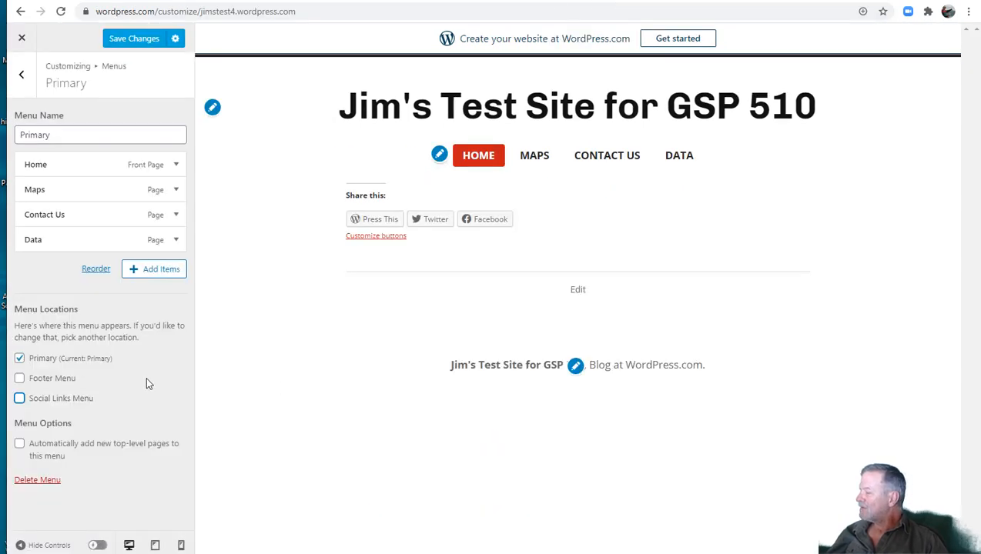
left_click(24, 77)
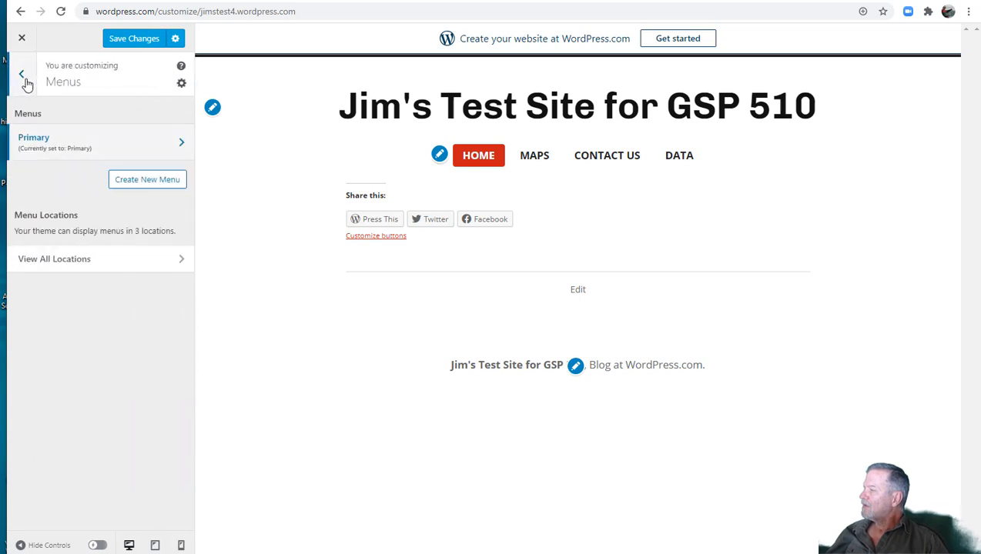
left_click(24, 77)
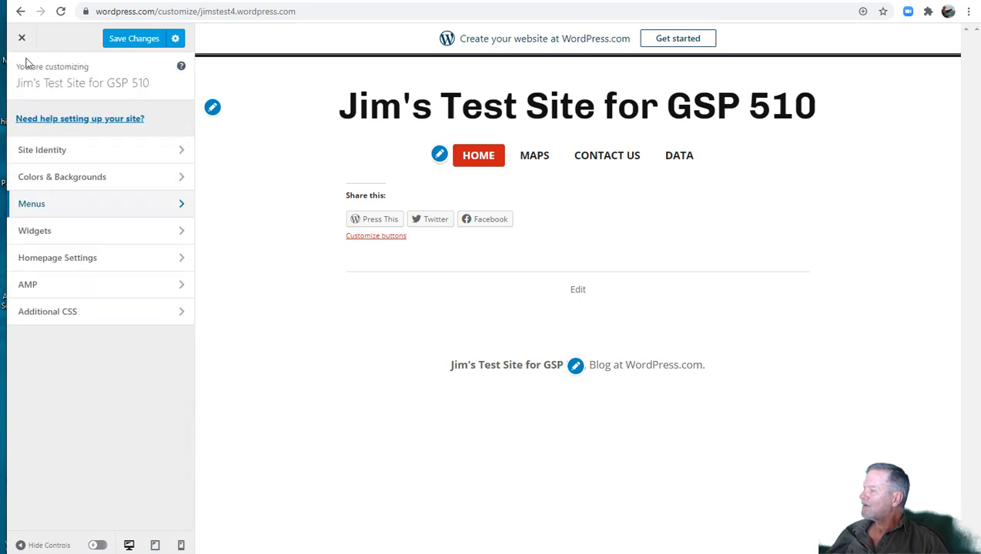
left_click(22, 37)
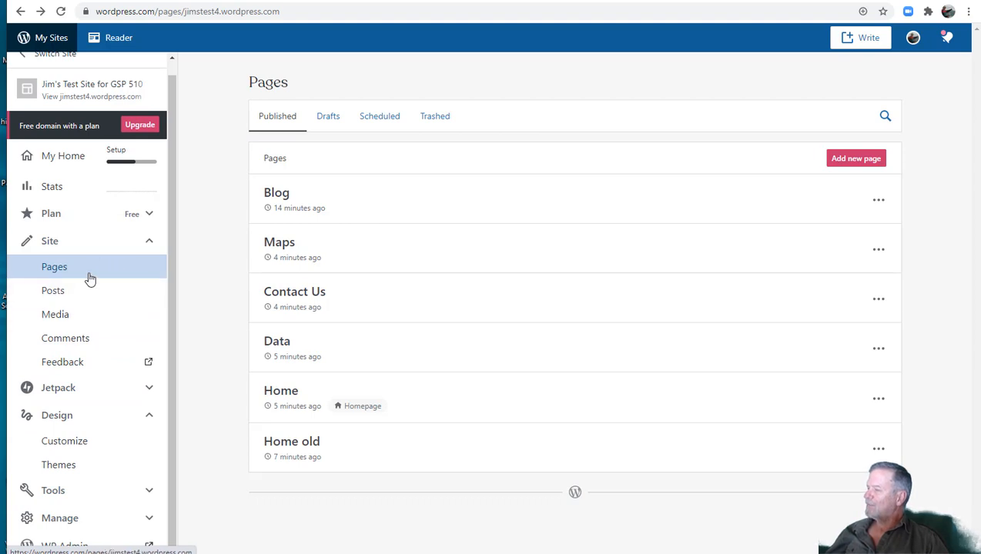
left_click(281, 391)
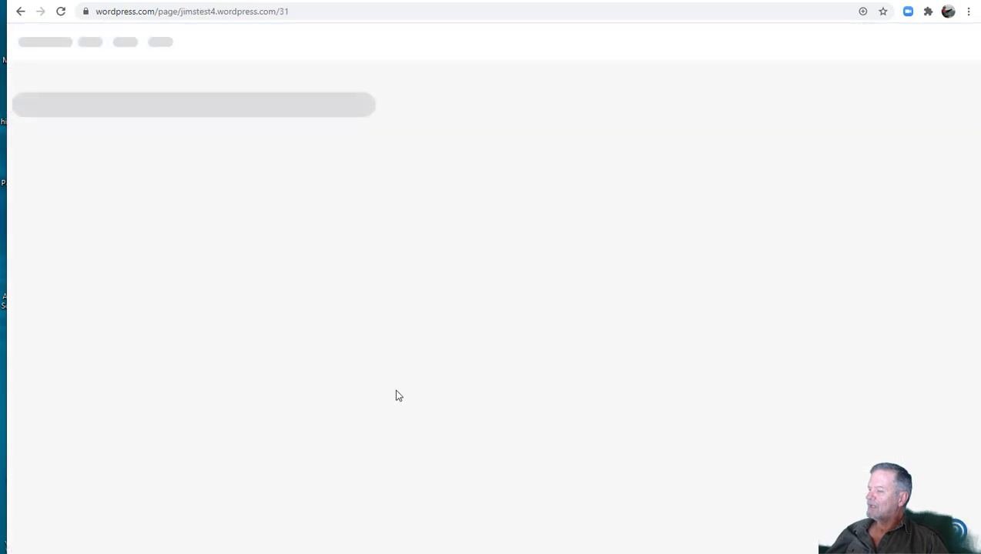